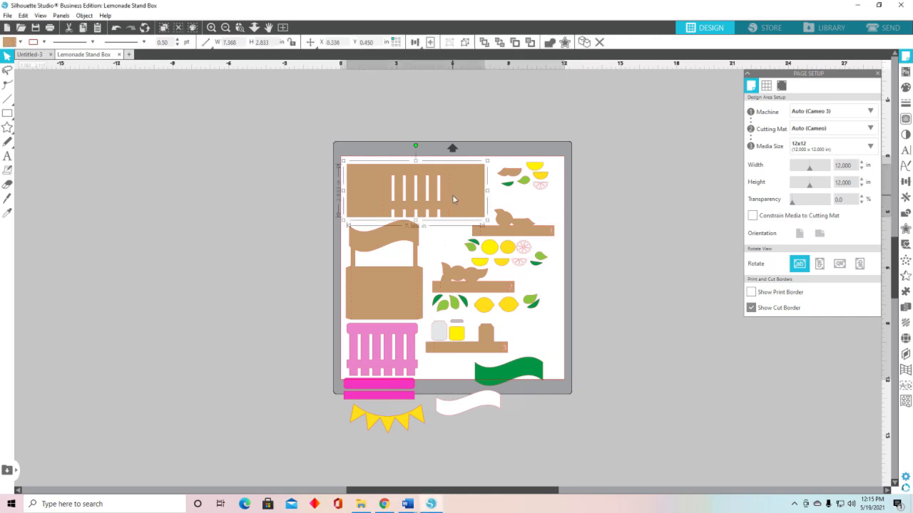
Step: Move the two large tan box pieces off the left side of the mat and the small lemon-and-leaf set off its right side
drag(453, 201, 277, 183)
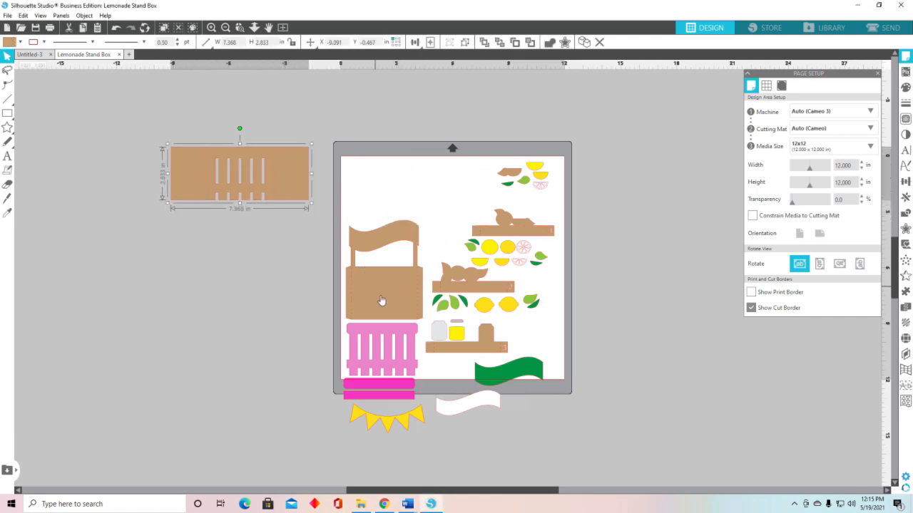
drag(378, 294, 182, 288)
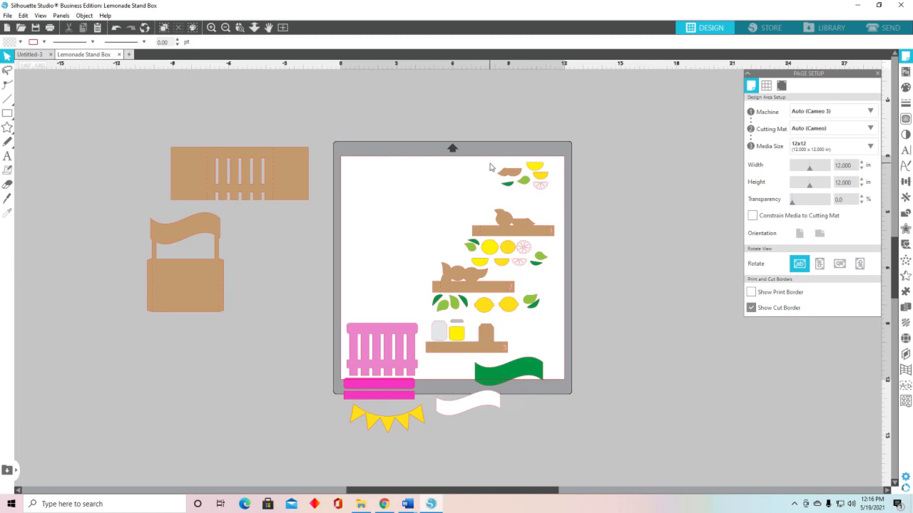
drag(484, 165, 645, 157)
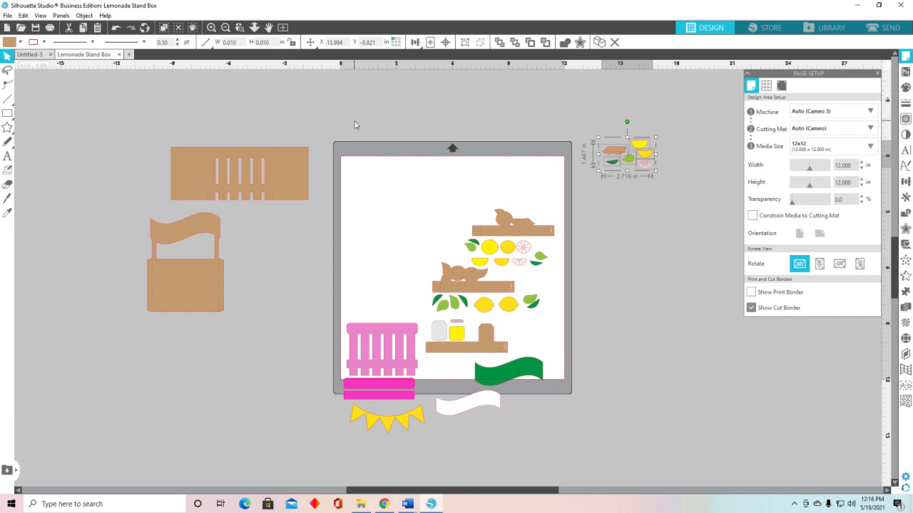
Step: Separate the tan backing shape from the small lemon set and place the dark green half leaf above the light green leaf
key(z)
drag(593, 126, 667, 191)
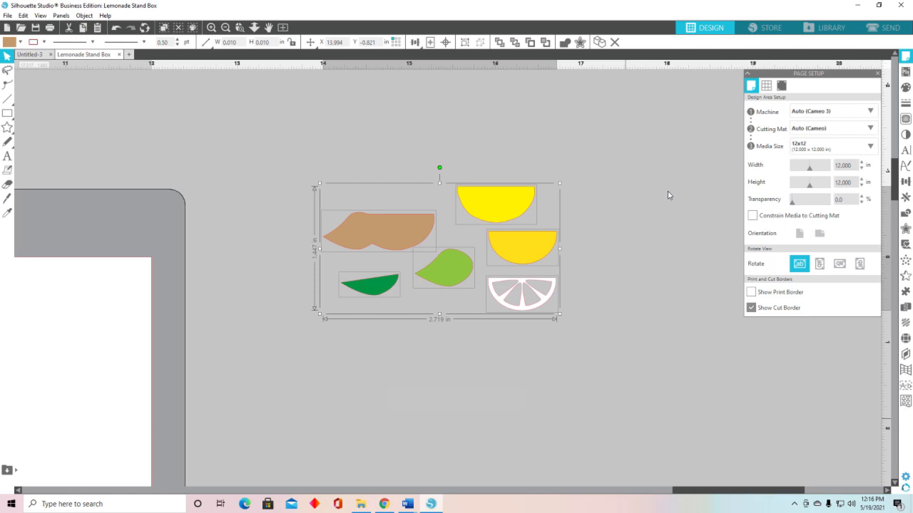
click(584, 234)
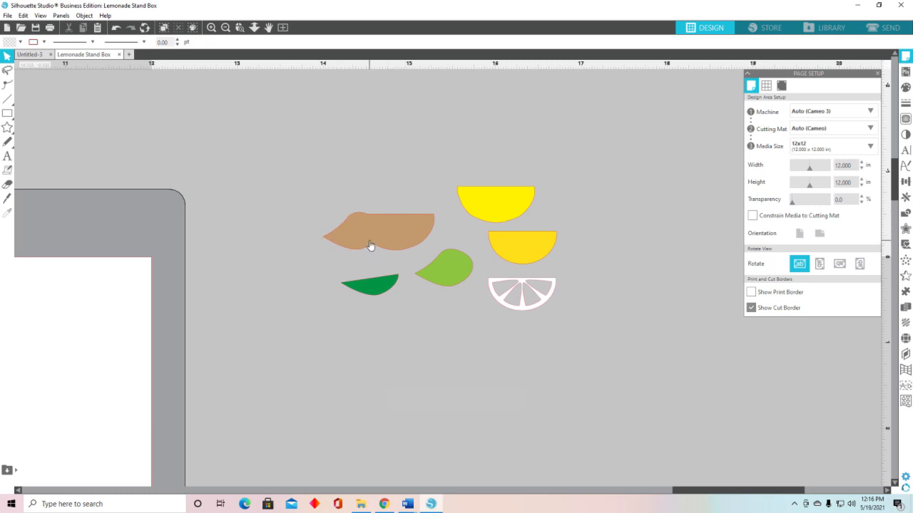
drag(406, 234, 329, 150)
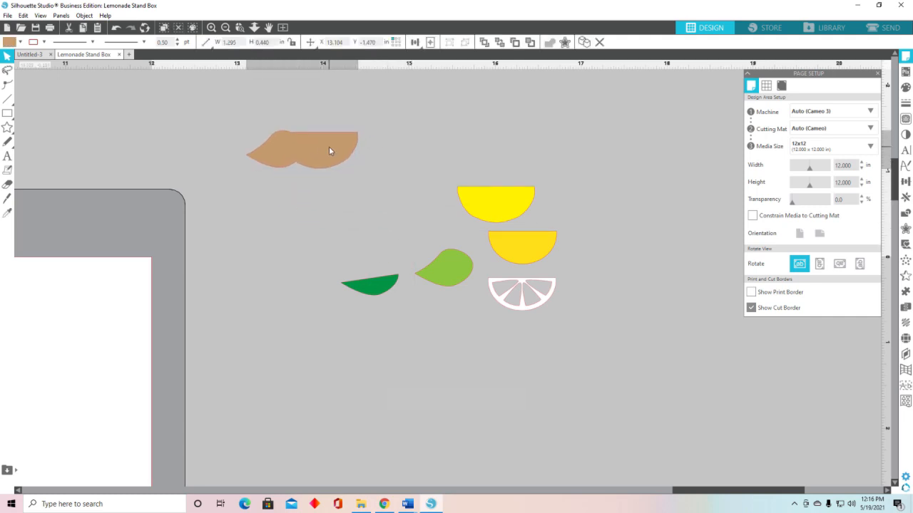
drag(366, 289, 423, 229)
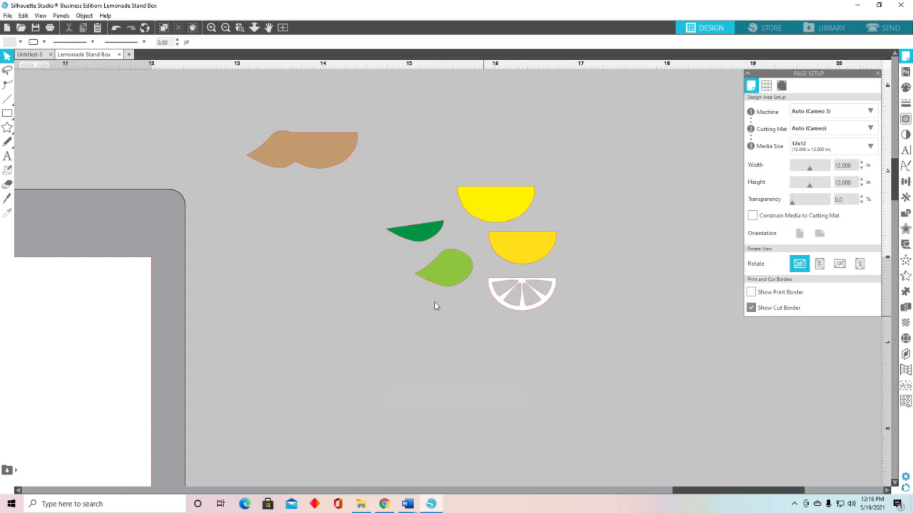
Step: Remove the outline color from the two yellow halves, the two green leaf pieces and the white segment piece
drag(378, 163, 587, 332)
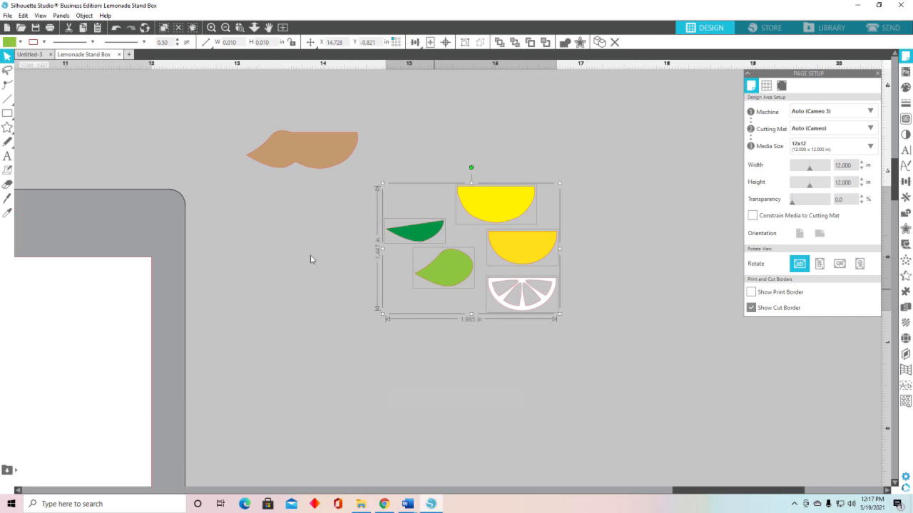
click(43, 43)
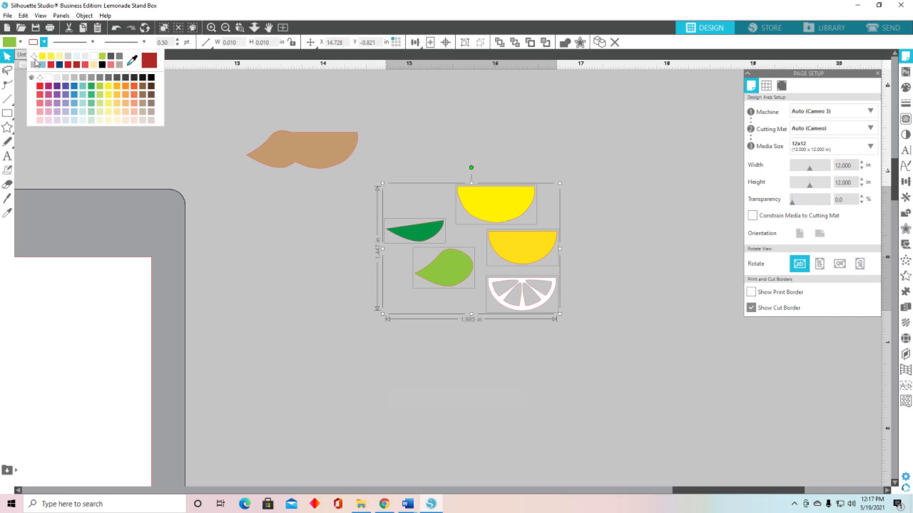
click(35, 60)
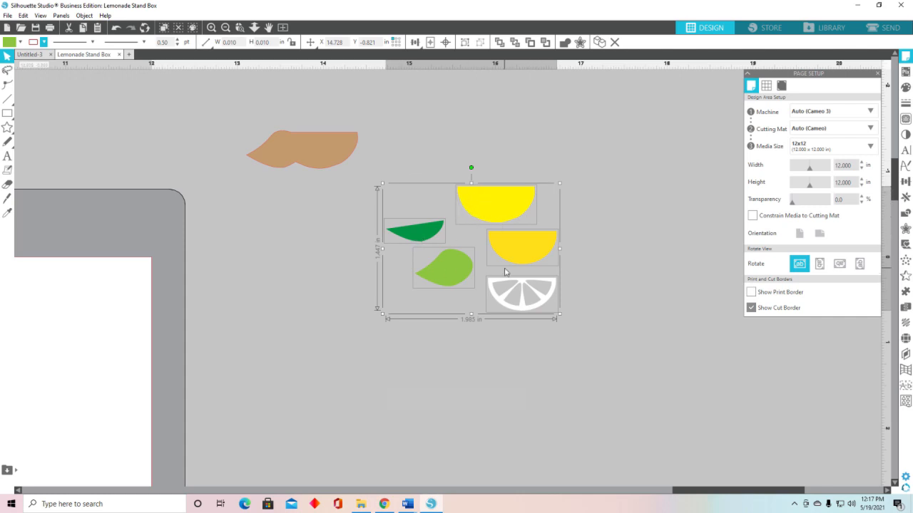
click(576, 263)
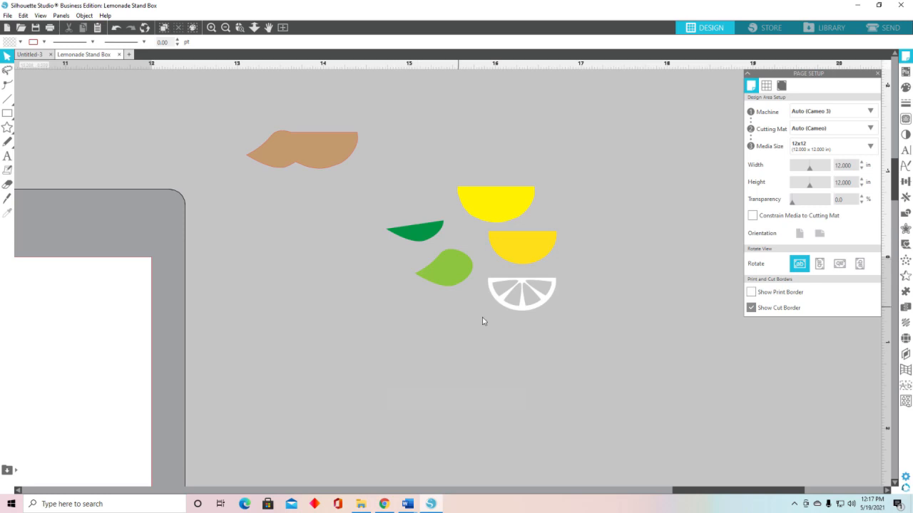
Step: Move the white lemon segment piece onto the white page and back beneath the yellow halves
click(545, 303)
drag(545, 303, 124, 347)
click(125, 347)
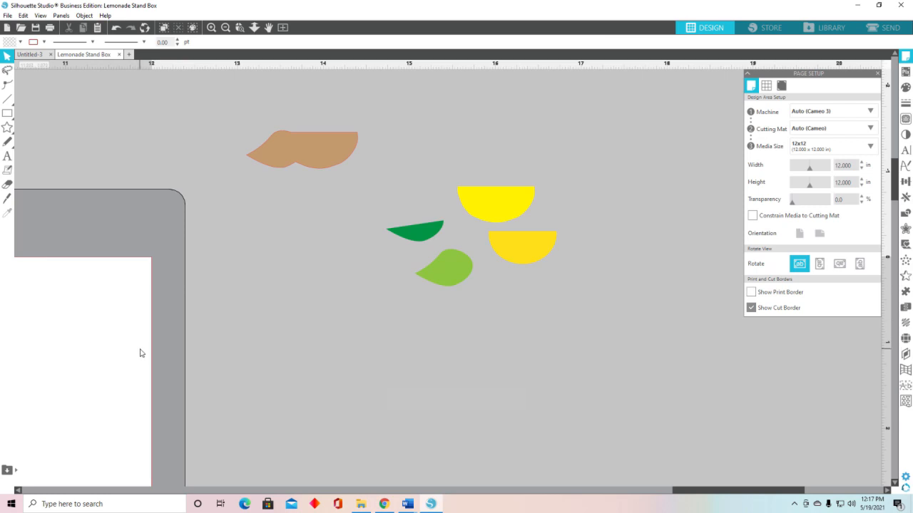
drag(83, 298, 552, 304)
click(640, 333)
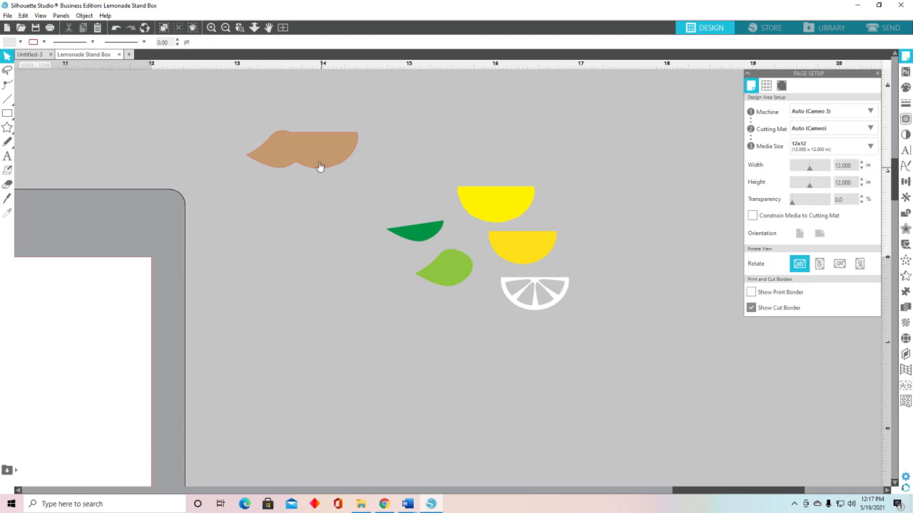
Step: Move the tan backing above the other small pieces and align the larger yellow half on its lemon portion
drag(326, 163, 468, 162)
click(531, 183)
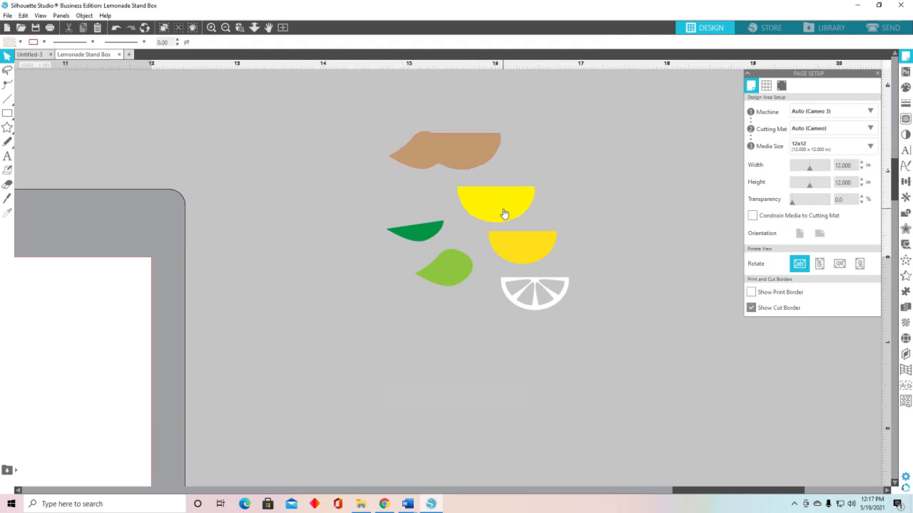
drag(504, 214, 470, 161)
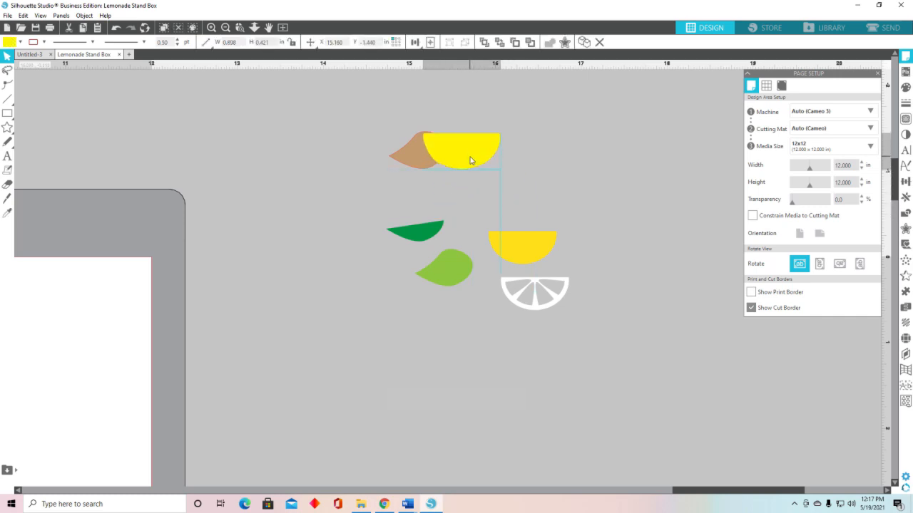
Step: Layer the smaller golden half and the white segment piece on the yellow half, nudging the golden piece into alignment
drag(527, 255, 467, 163)
key(Up)
key(Up)
key(Up)
key(Up)
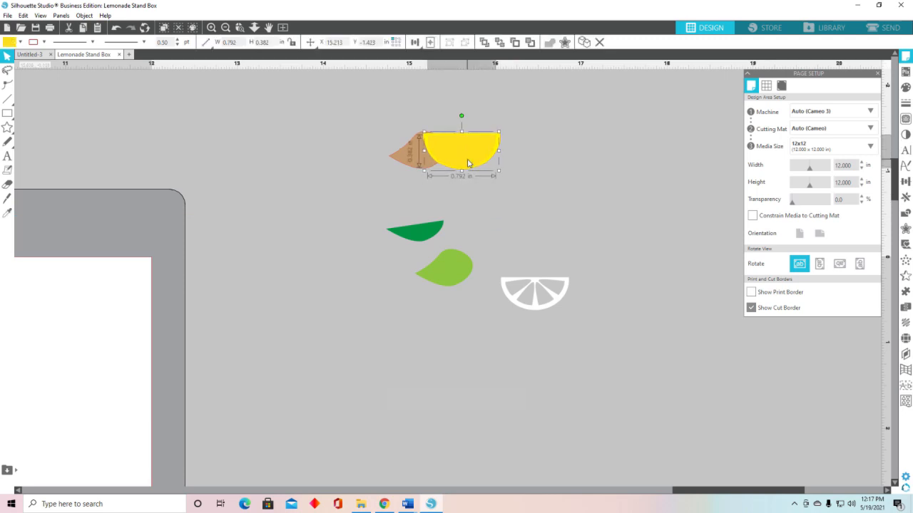
key(Down)
drag(541, 308, 465, 168)
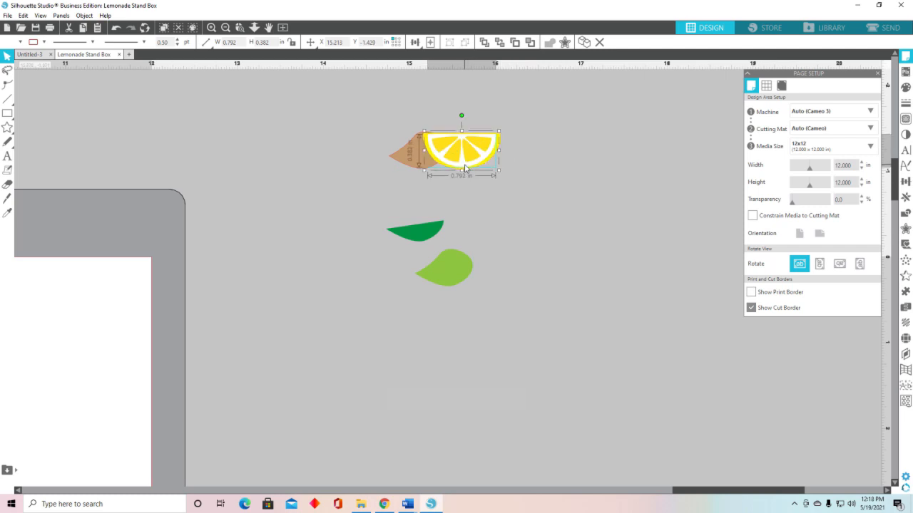
click(504, 209)
Step: Place the light green leaf on the backing's leaf portion and the dark green half leaf over its lower part
drag(442, 287, 417, 168)
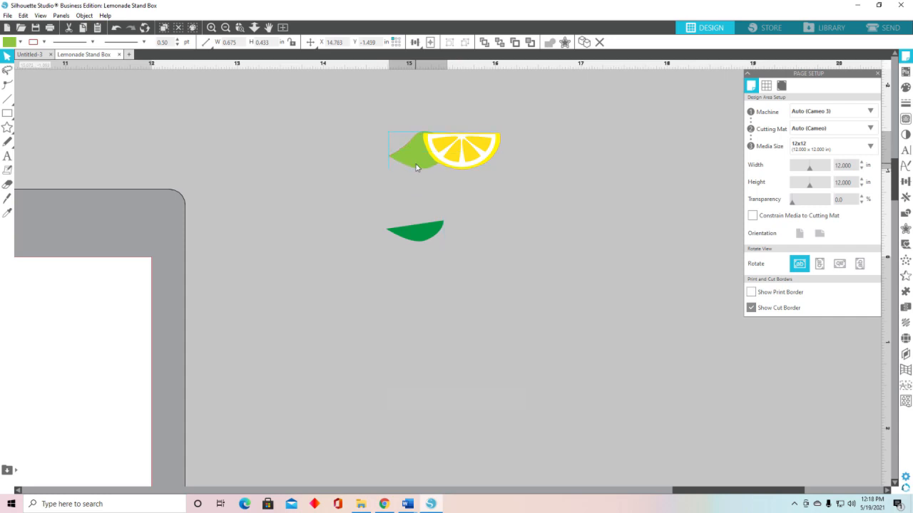
key(Escape)
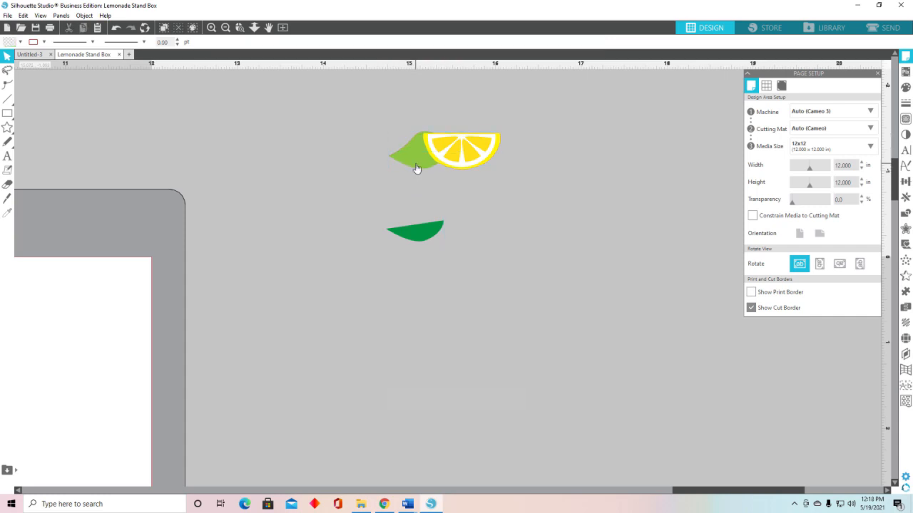
drag(413, 238, 412, 168)
drag(413, 163, 414, 164)
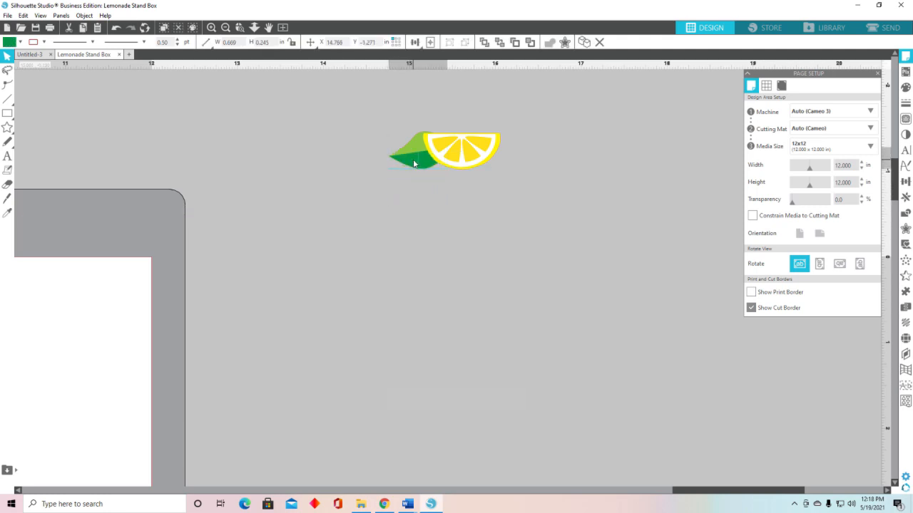
click(458, 241)
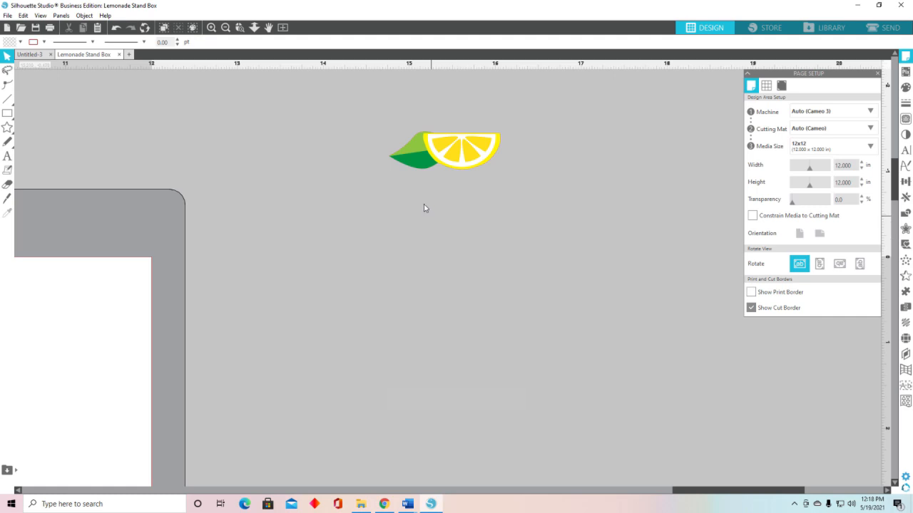
Step: Bring the dark green half leaf to the front of the lemon stack
click(421, 165)
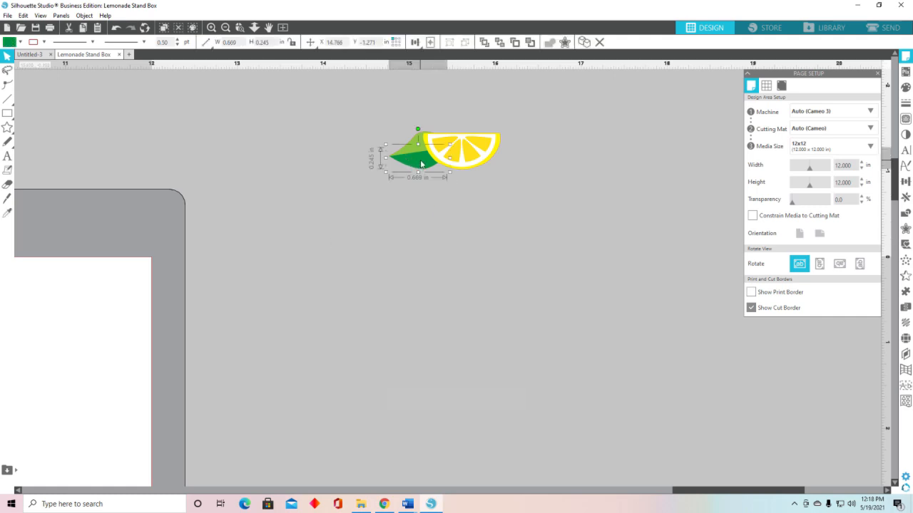
right_click(421, 164)
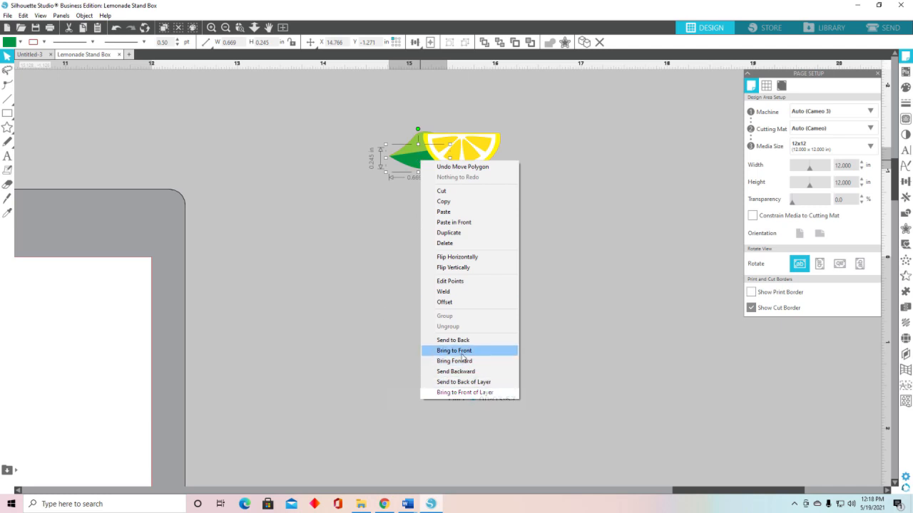
click(462, 354)
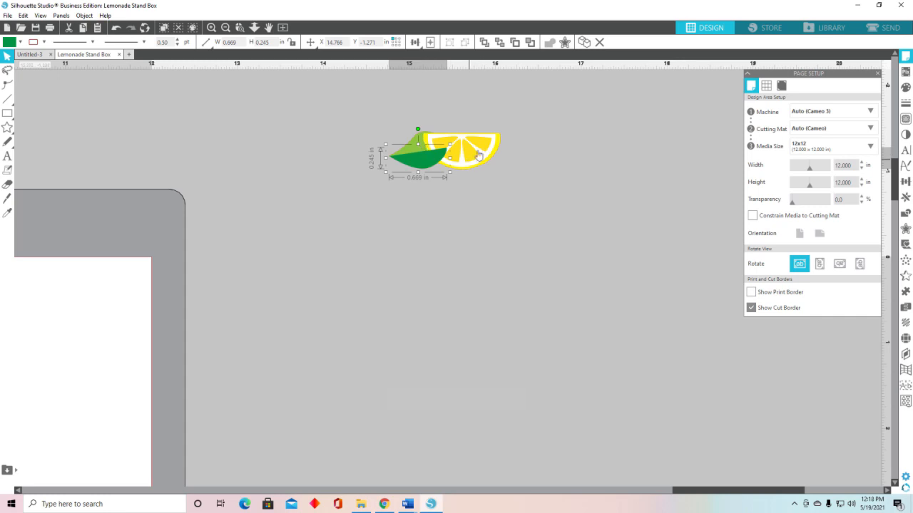
Step: Send the dark green half leaf backward three levels, behind the layered lemon half
right_click(429, 165)
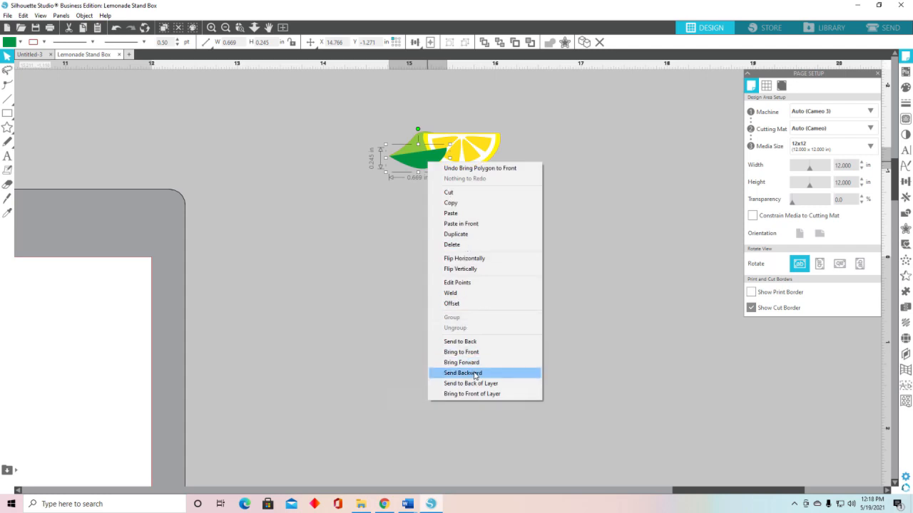
click(474, 376)
right_click(423, 158)
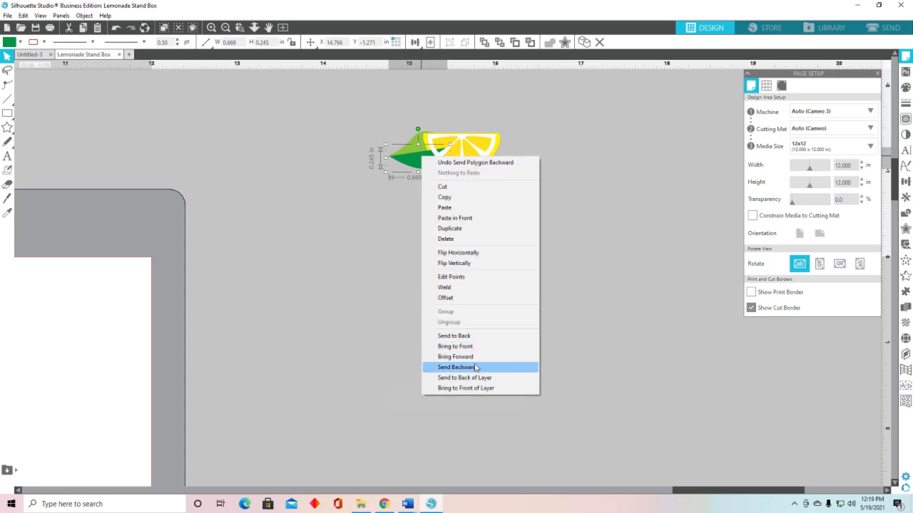
click(475, 367)
right_click(420, 160)
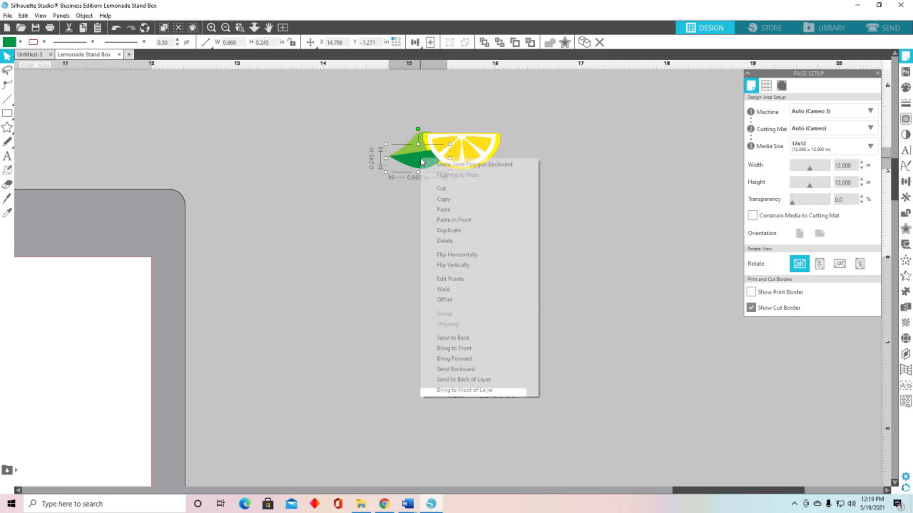
click(470, 369)
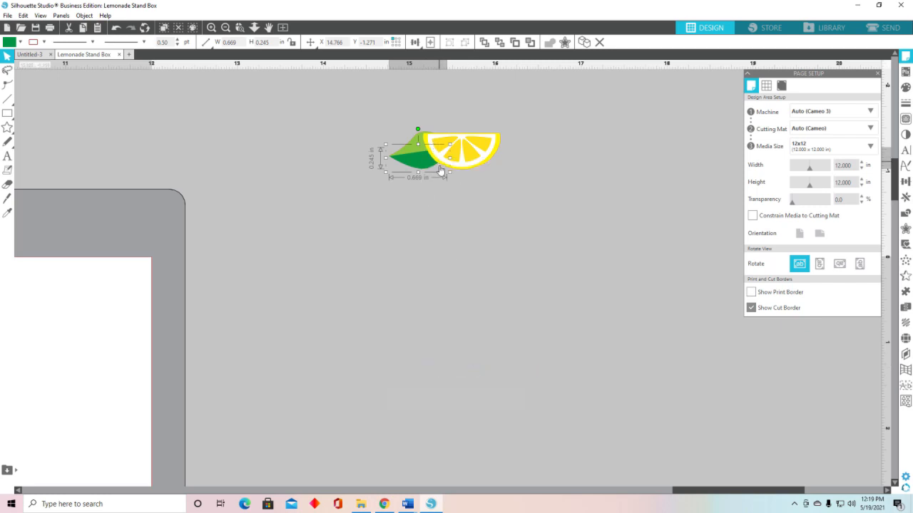
click(513, 218)
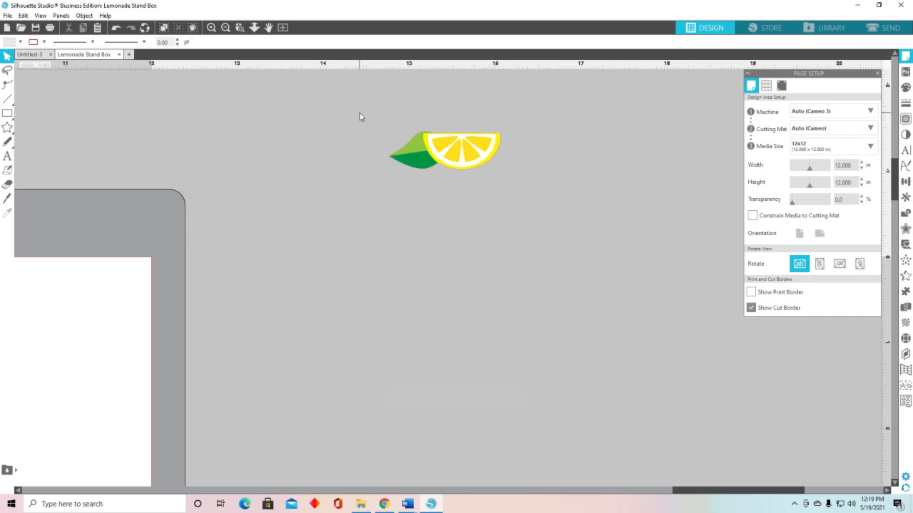
Step: Group the layered lemon-and-leaf pieces with their backing and move the group to the page's upper-left area
drag(365, 117, 479, 186)
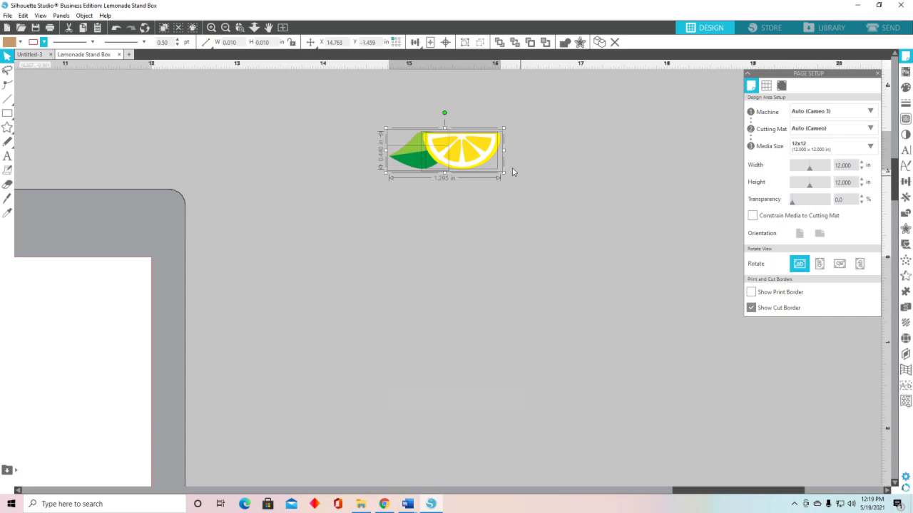
right_click(478, 158)
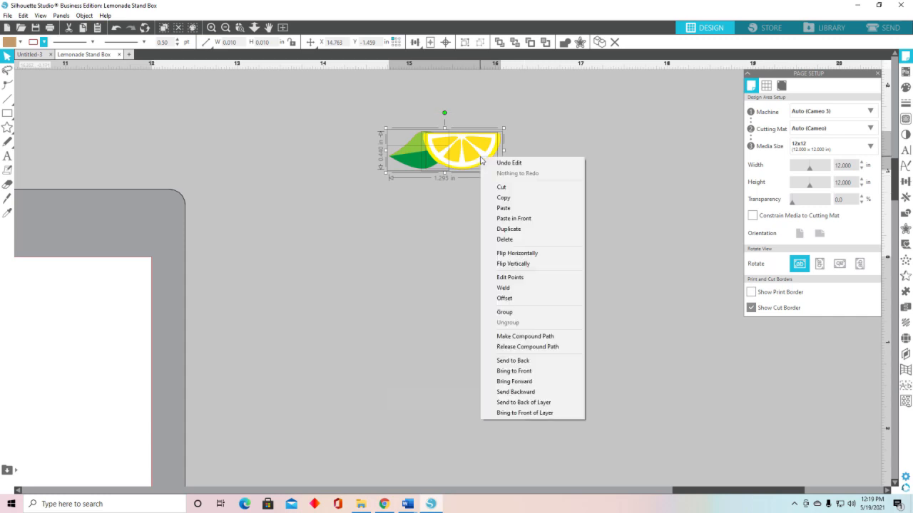
click(504, 312)
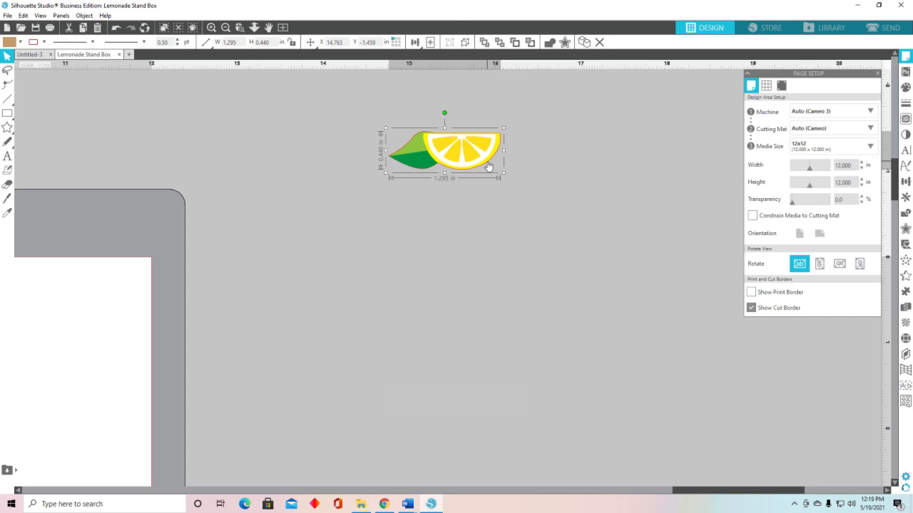
click(283, 27)
drag(715, 76, 332, 143)
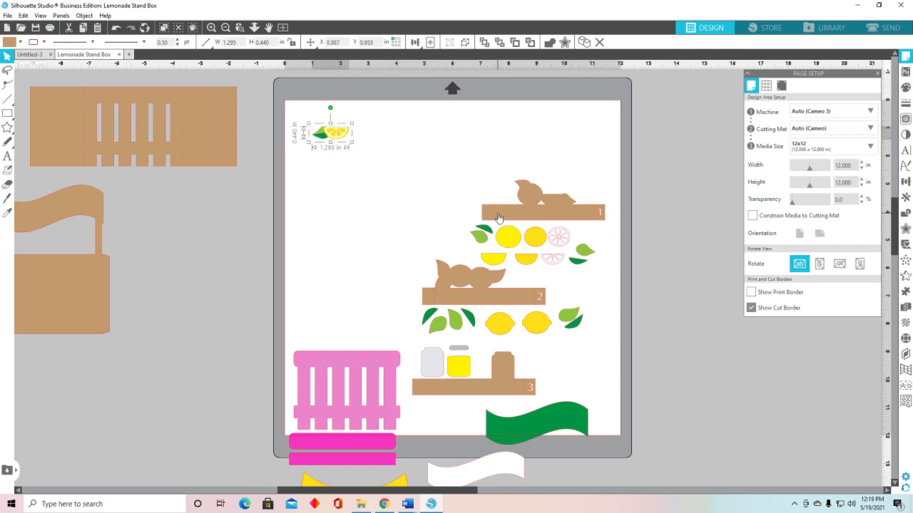
Step: Move tan shelf piece 1 and its lemon and leaf pieces off the page to the right, and close the page setup options
drag(521, 219, 699, 138)
click(882, 79)
click(877, 77)
click(569, 197)
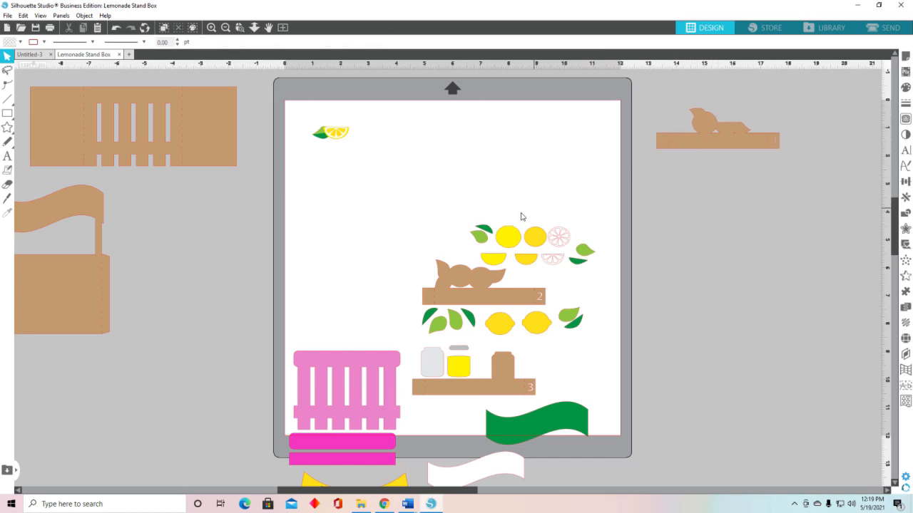
drag(452, 212, 746, 181)
click(709, 236)
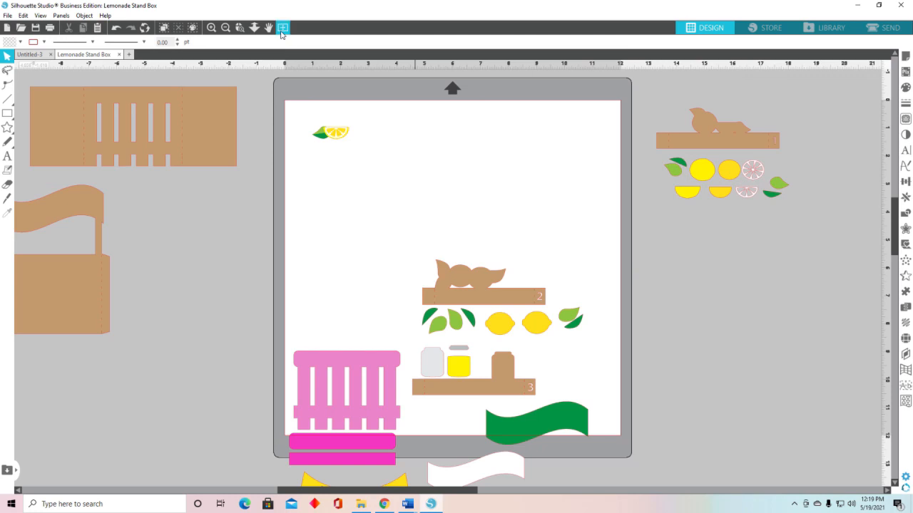
Step: Remove the red outlines from all the loose lemon and leaf pieces below tan shelf piece 1
click(239, 28)
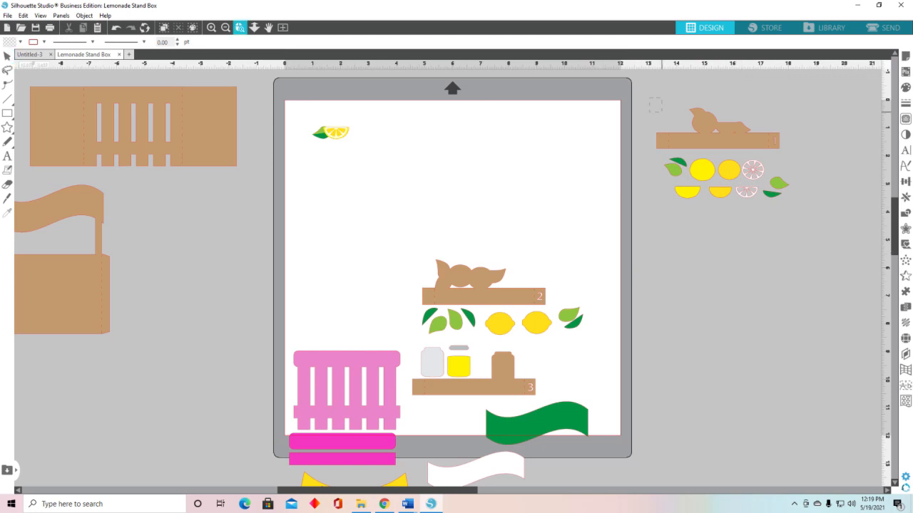
drag(648, 95, 798, 228)
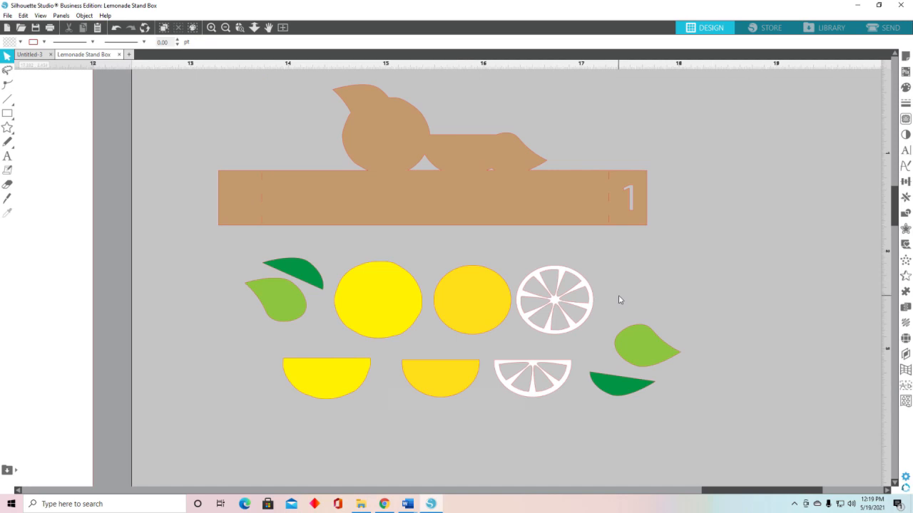
drag(227, 264, 682, 406)
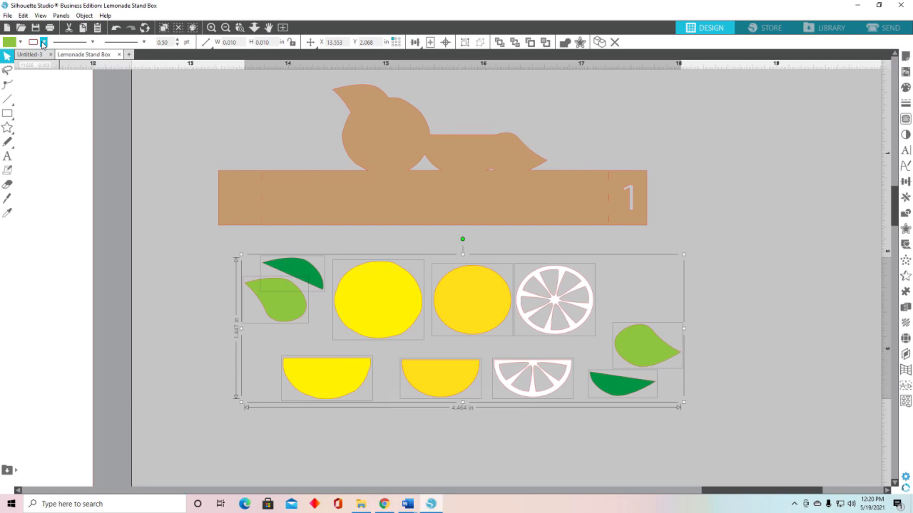
click(43, 43)
click(32, 61)
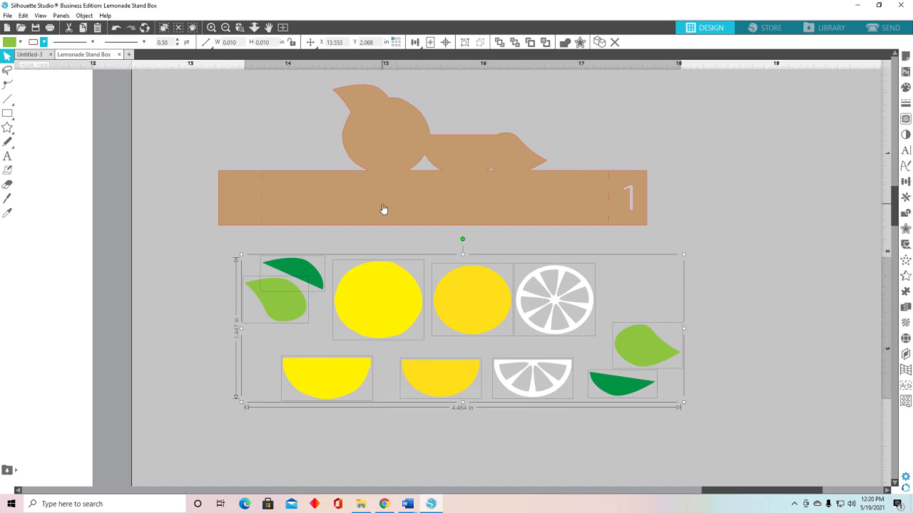
click(731, 225)
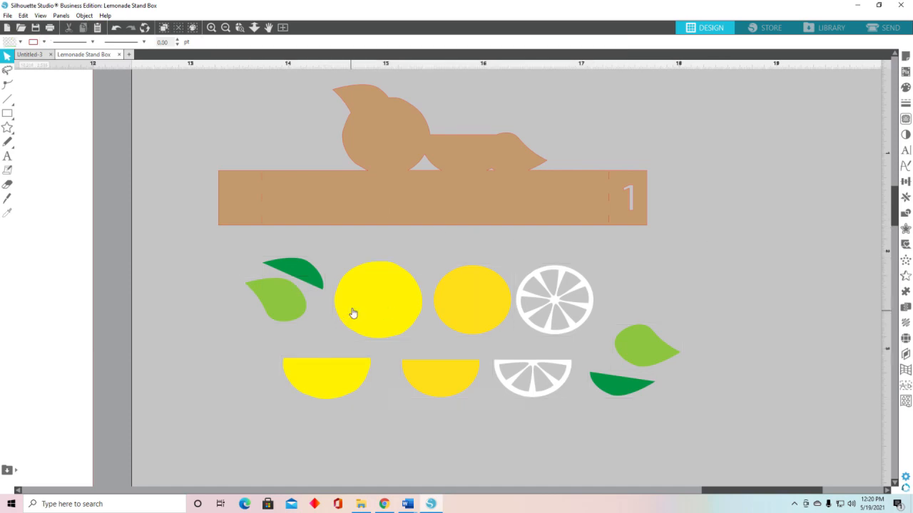
Step: Place the bright yellow lemon circle on the round part of tan shelf piece 1, nudging it to match the shape
drag(396, 305, 402, 143)
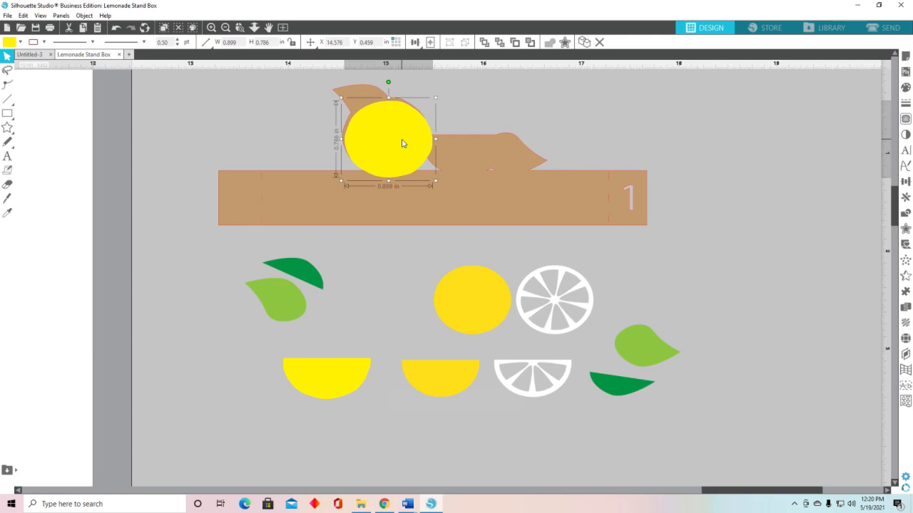
key(Up)
key(Up)
key(Left)
key(Left)
key(Left)
key(Left)
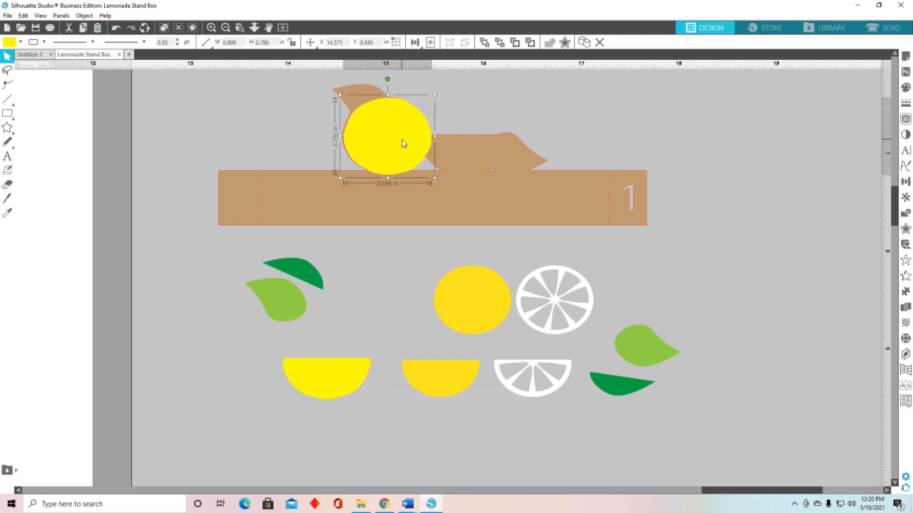
key(Up)
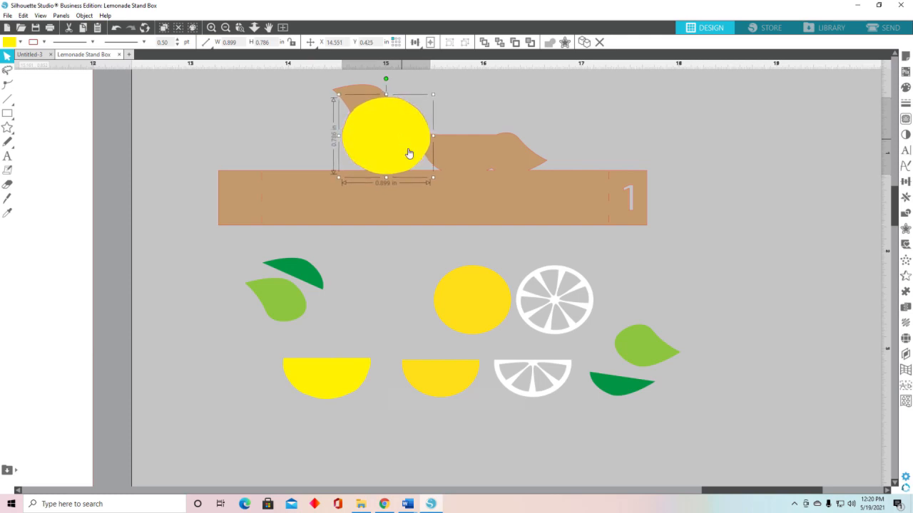
Step: Center the darker yellow circle on the bright yellow lemon circle and lay the white round segment piece over it
drag(479, 317, 390, 153)
key(Right)
key(Right)
key(Right)
key(Right)
key(Right)
key(Right)
key(Right)
key(Right)
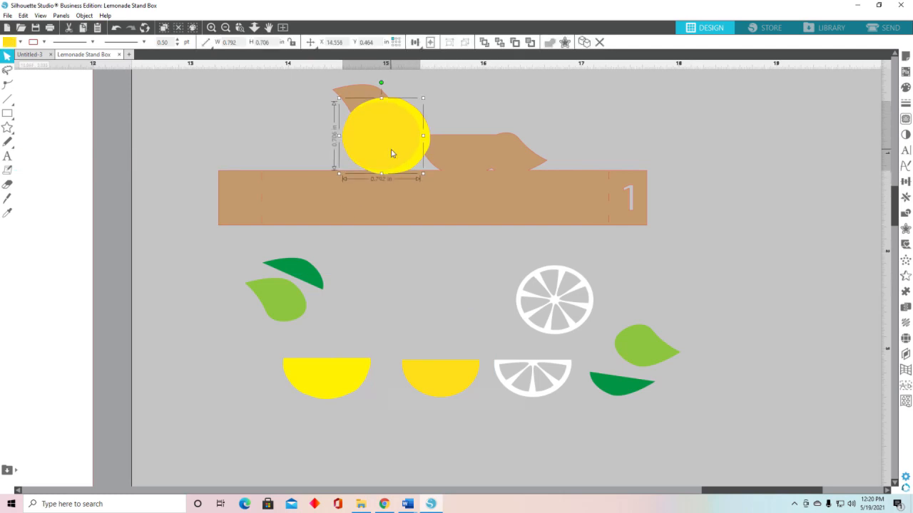
key(Right)
key(Right)
key(Right)
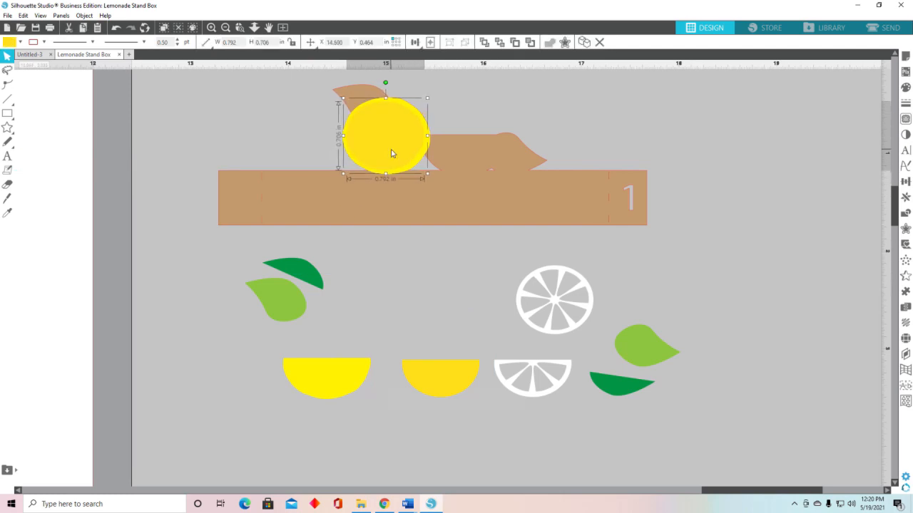
drag(516, 288, 384, 140)
Step: Stack the bright yellow, darker yellow and white segmented half-lemon pieces on the half-round shape of shelf piece 1
drag(310, 380, 445, 164)
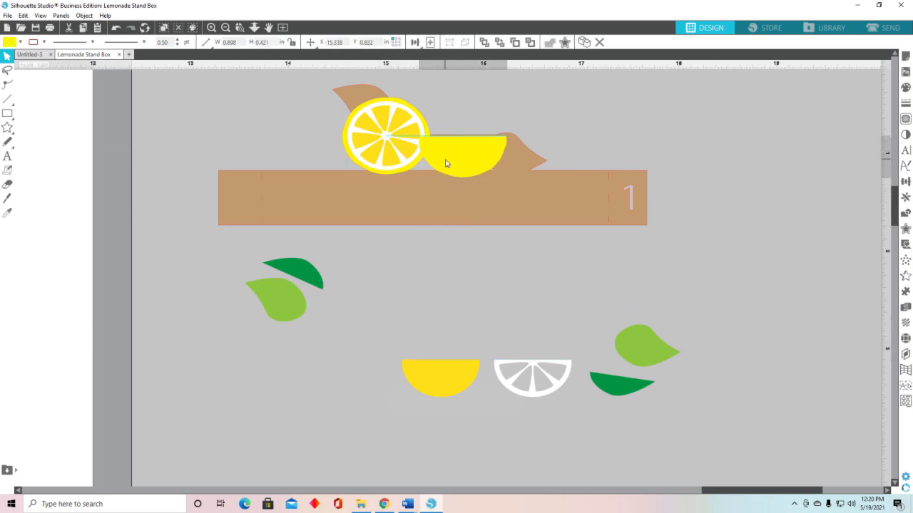
key(Up)
key(Up)
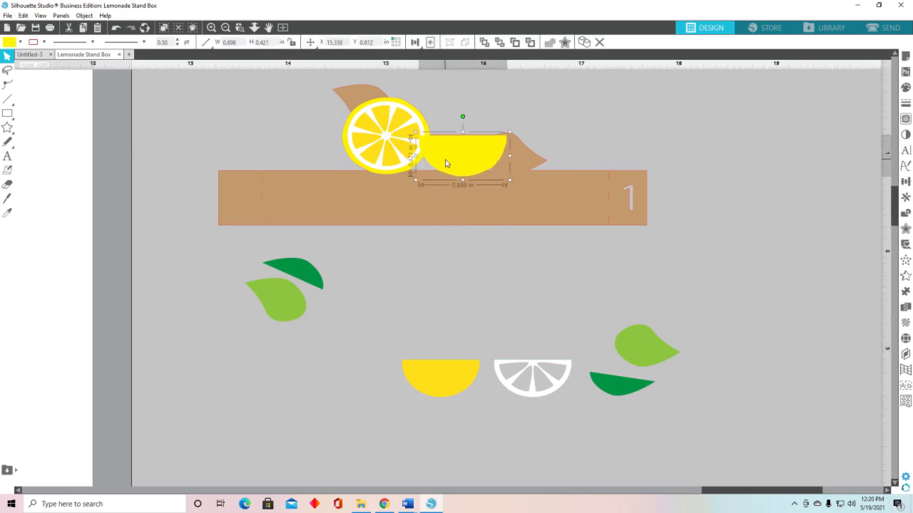
drag(439, 378, 463, 158)
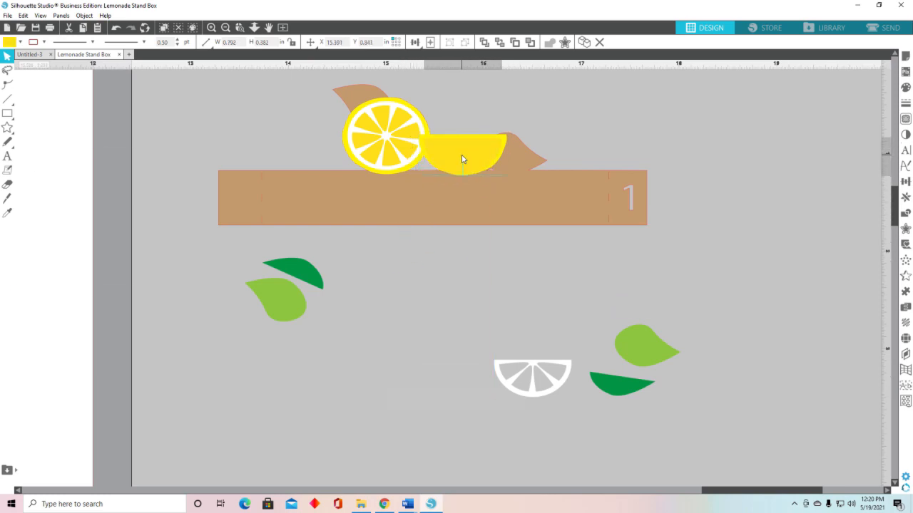
key(Up)
key(Up)
drag(557, 385, 487, 161)
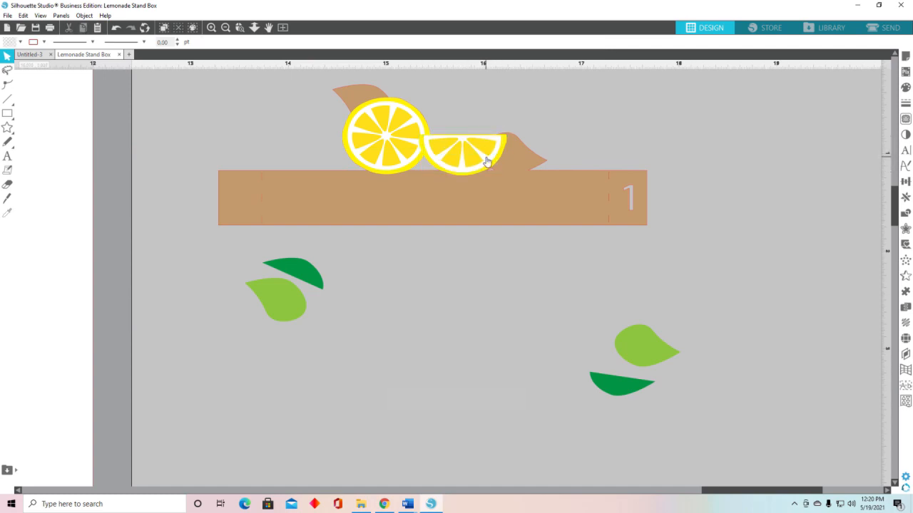
Step: Layer the light green leaves and dark green half leaves over both leaf shapes of shelf piece 1
drag(634, 357, 502, 164)
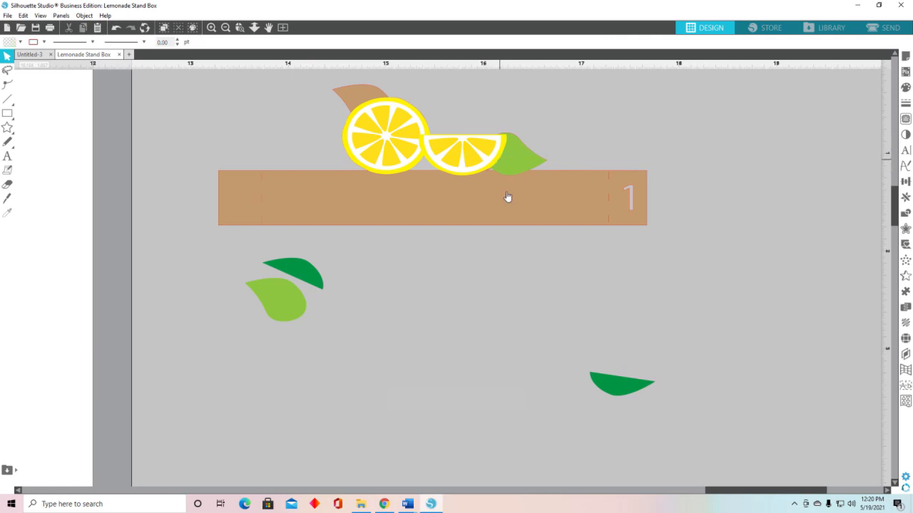
drag(618, 390, 510, 172)
drag(275, 297, 363, 101)
key(Left)
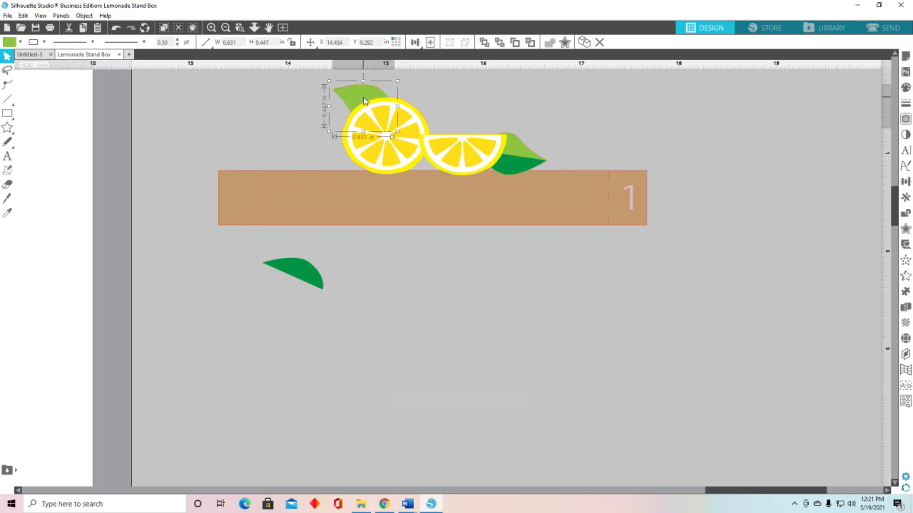
drag(304, 274, 372, 104)
key(Escape)
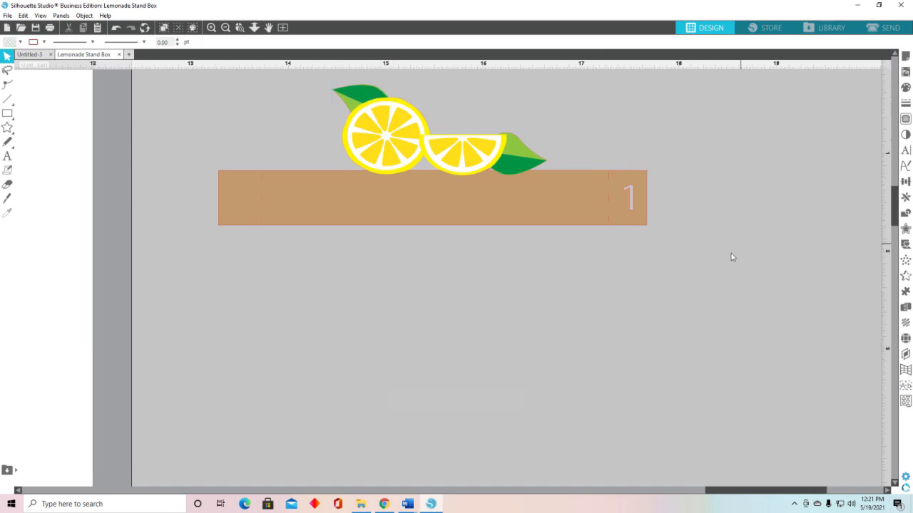
Step: Group tan shelf piece 1 with all its layered lemon and leaf pieces
drag(207, 85, 501, 241)
drag(679, 278, 679, 278)
right_click(524, 202)
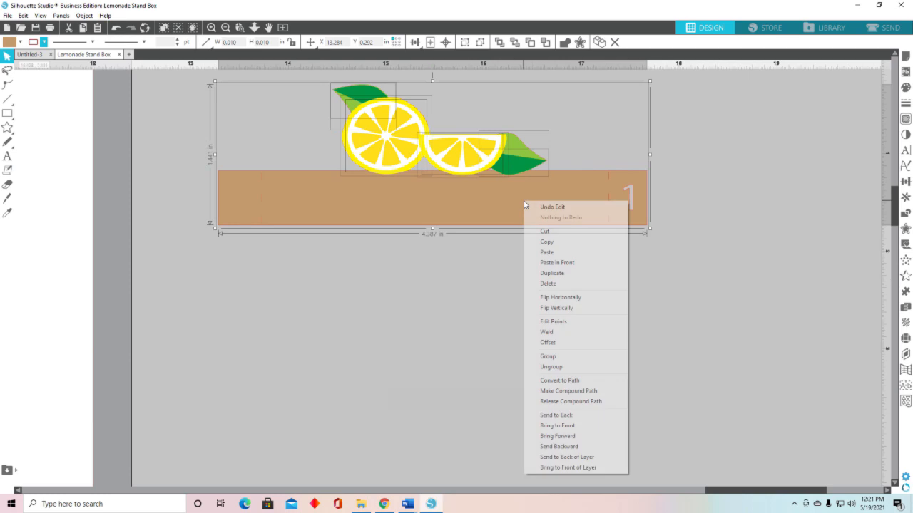
click(553, 356)
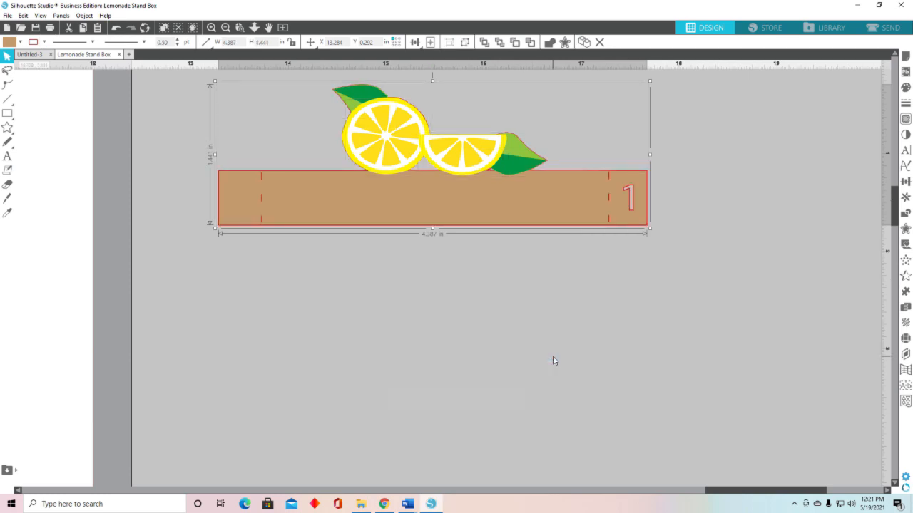
Step: Move the grouped shelf piece 1 onto the upper page area, and shelf piece 2 with its loose pieces off the page to the right
click(283, 27)
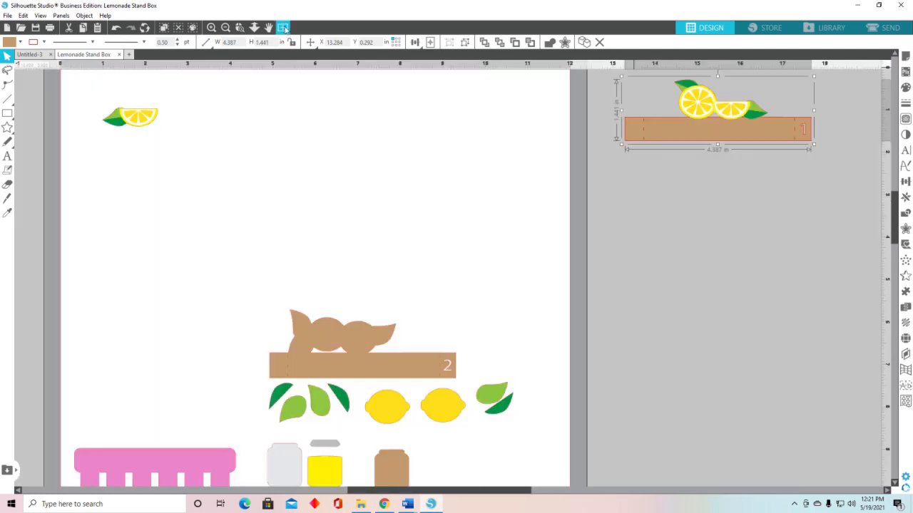
drag(716, 145, 410, 165)
drag(410, 262, 586, 347)
drag(496, 297, 735, 177)
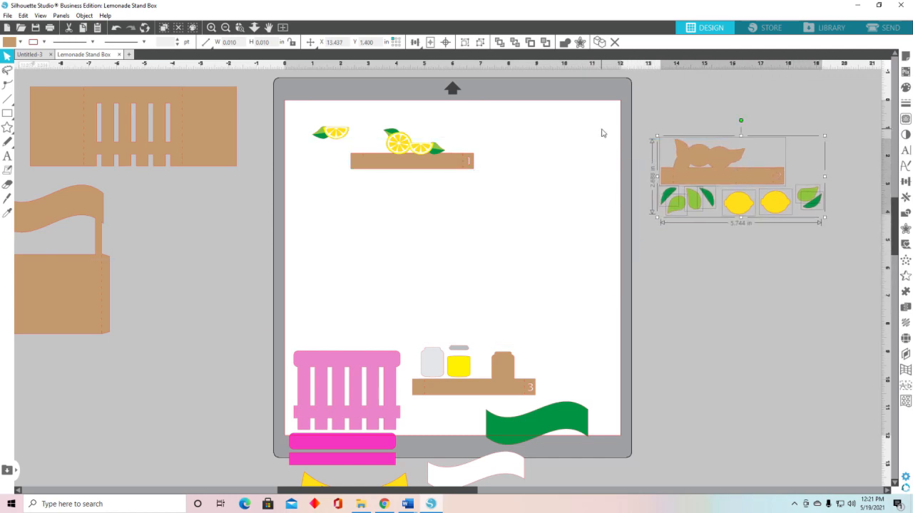
Step: Remove the red outlines from the loose leaves and lemons below tan shelf piece 2
click(211, 28)
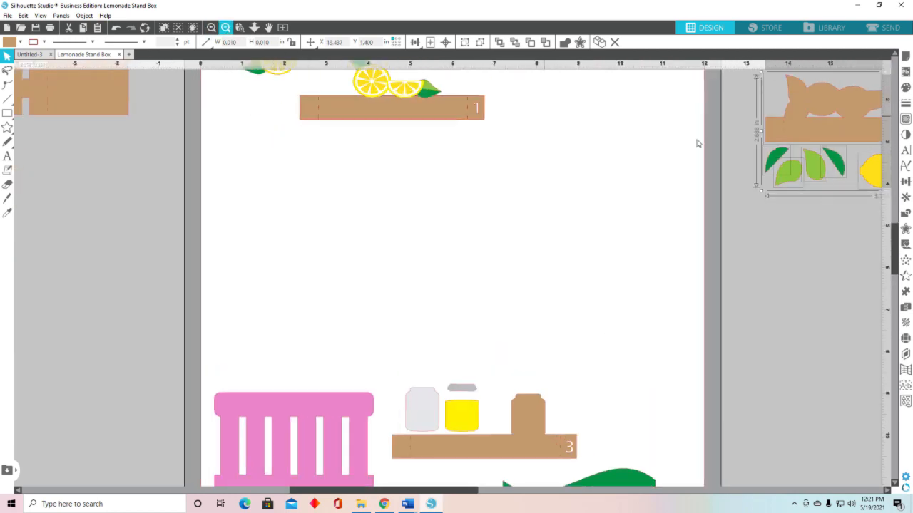
drag(829, 262, 418, 273)
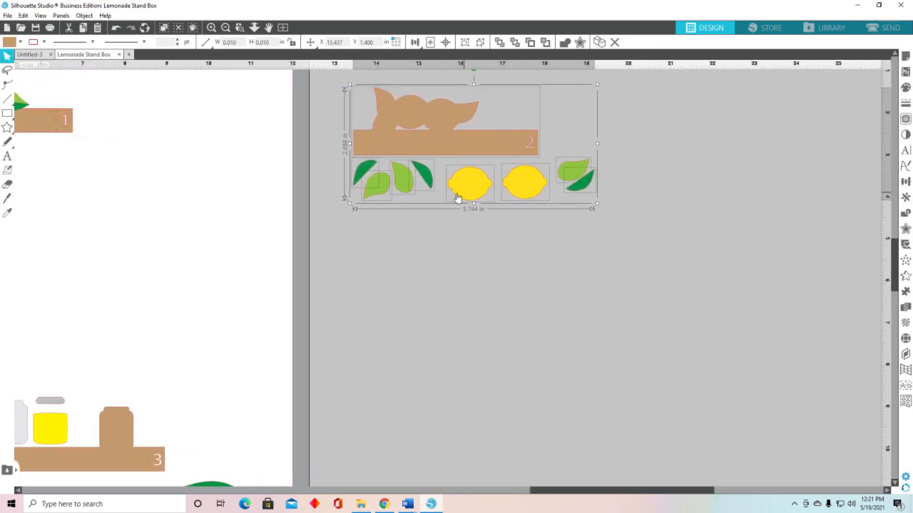
click(239, 27)
drag(329, 74, 377, 116)
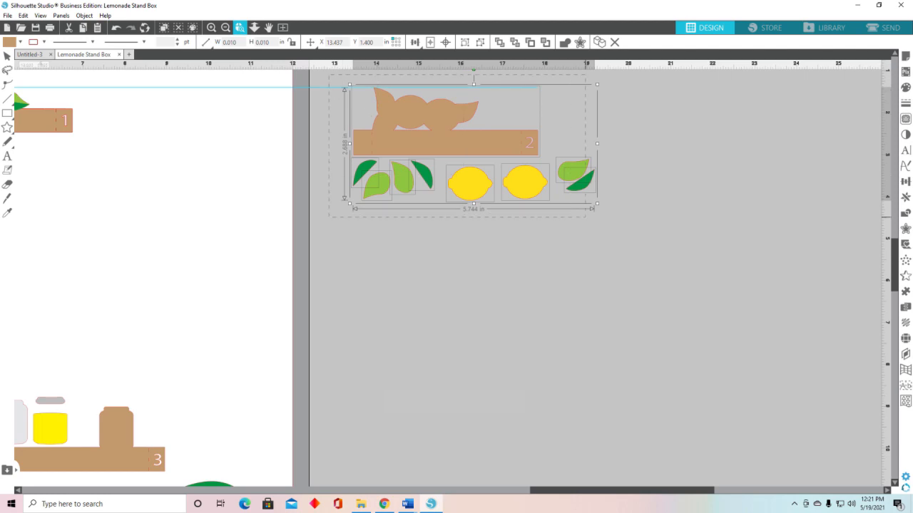
drag(569, 214, 569, 214)
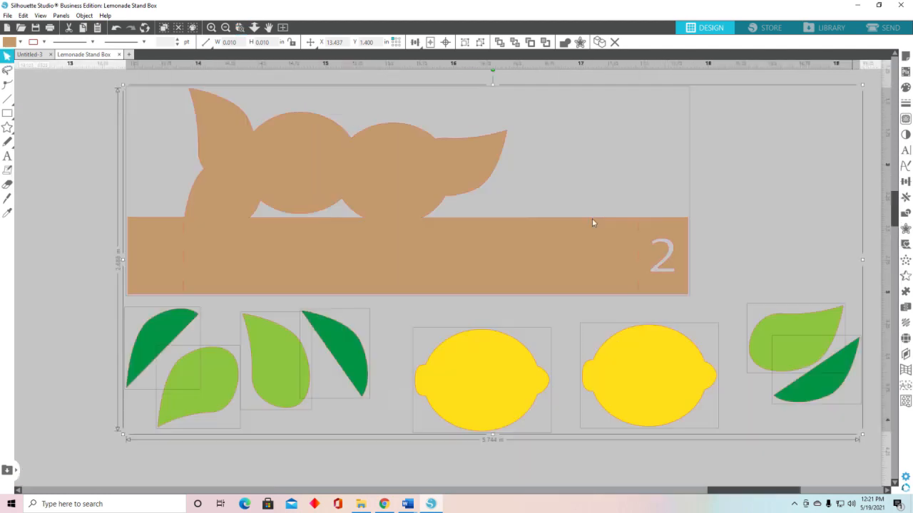
click(800, 258)
drag(157, 335, 814, 458)
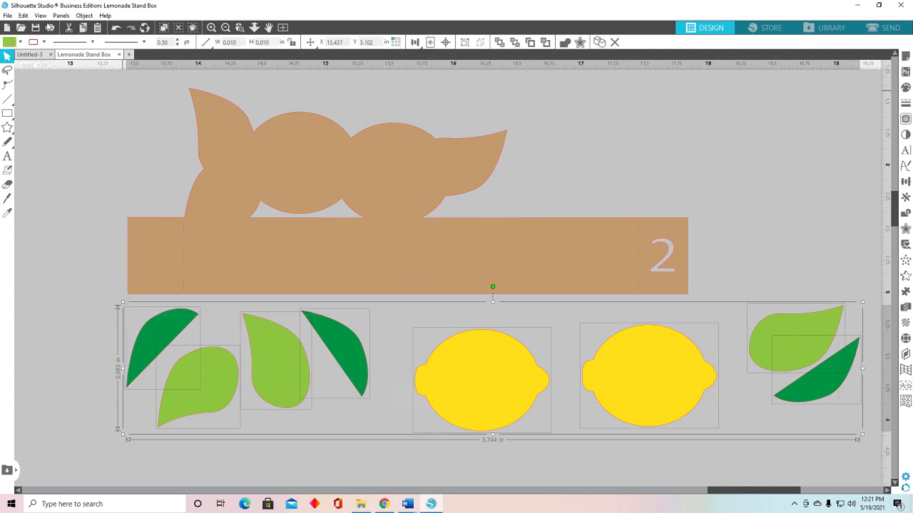
click(44, 42)
click(35, 59)
click(770, 195)
Step: Place the first whole yellow lemon on the left lemon shape of tan shelf piece 2, nudging it down to fit
drag(483, 369, 306, 163)
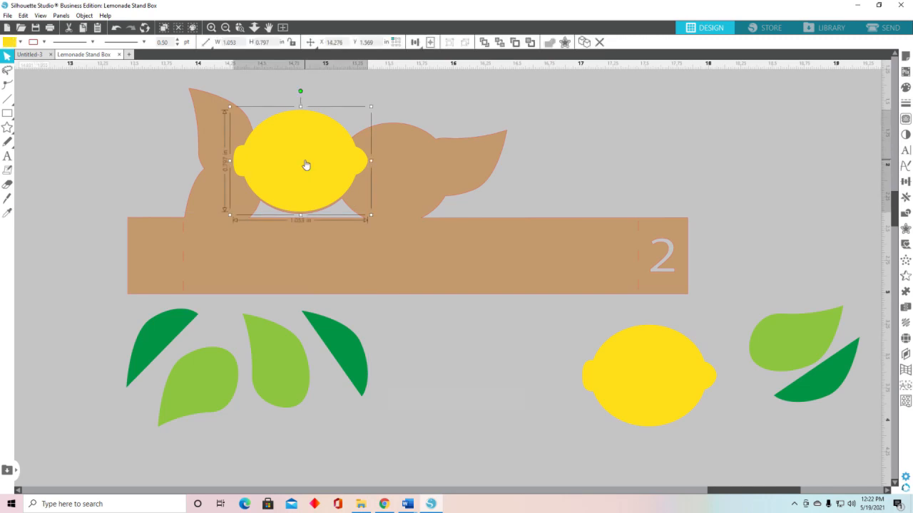
key(Down)
key(Down)
key(Down)
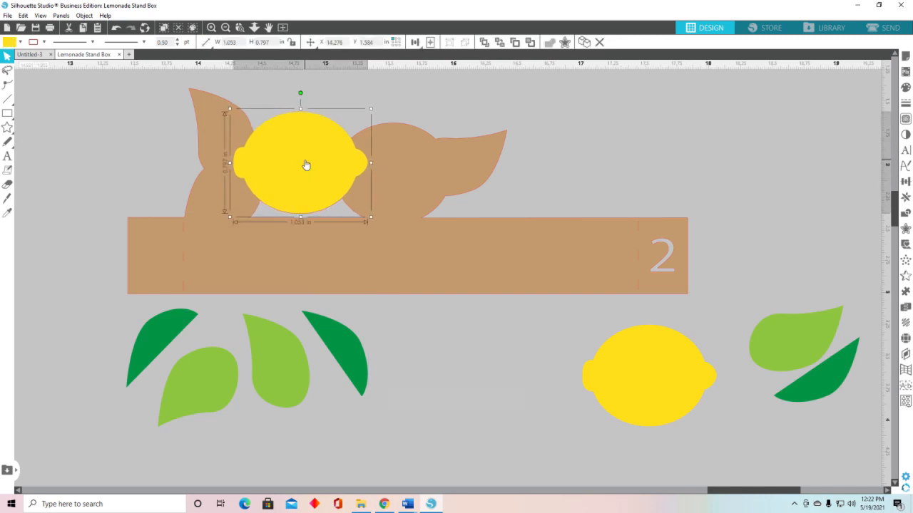
Step: Fit the second whole lemon on the right lemon shape of shelf piece 2 and fill it with a brighter yellow
drag(658, 373, 402, 165)
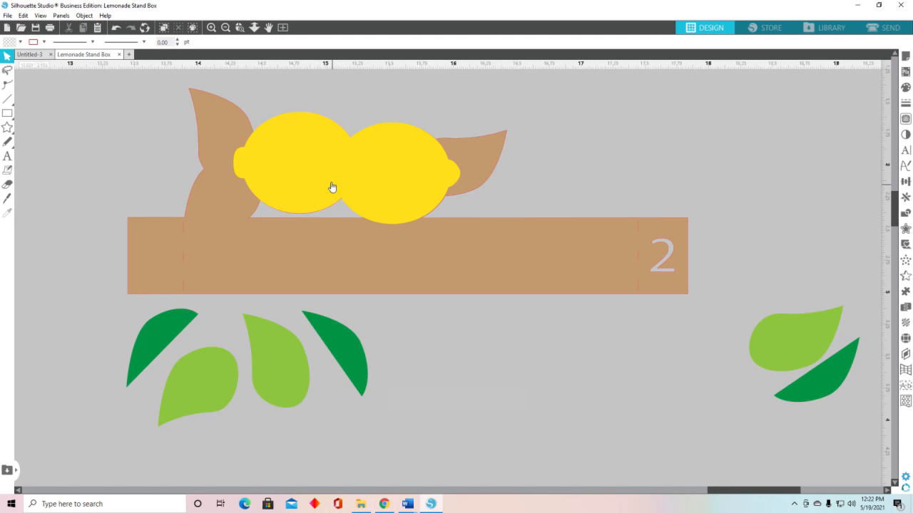
click(383, 201)
key(Down)
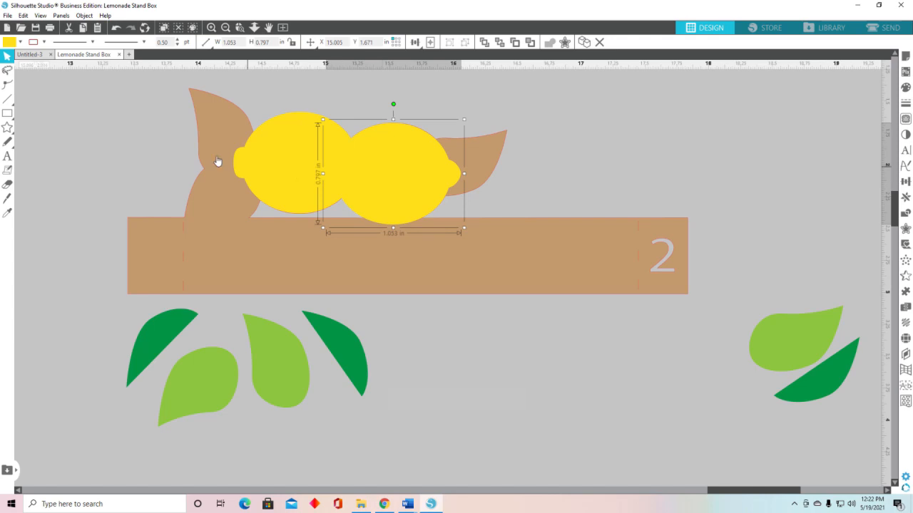
click(20, 42)
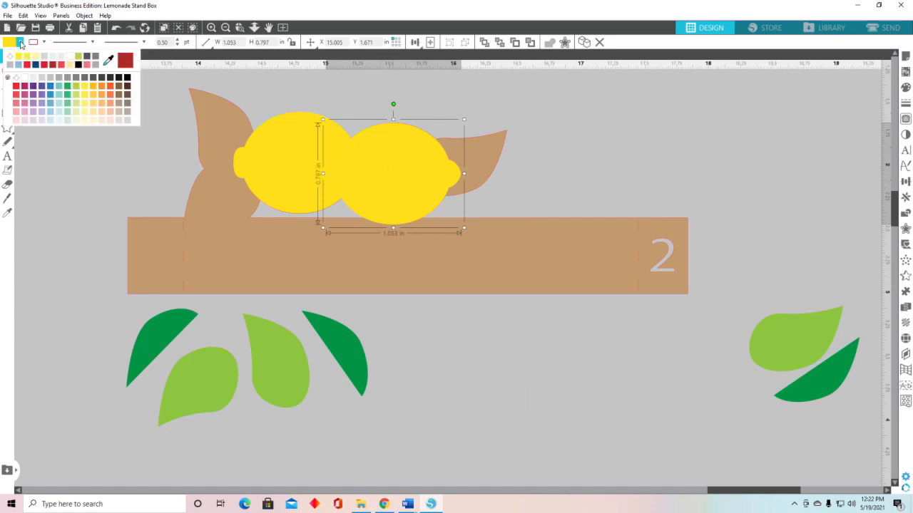
click(83, 91)
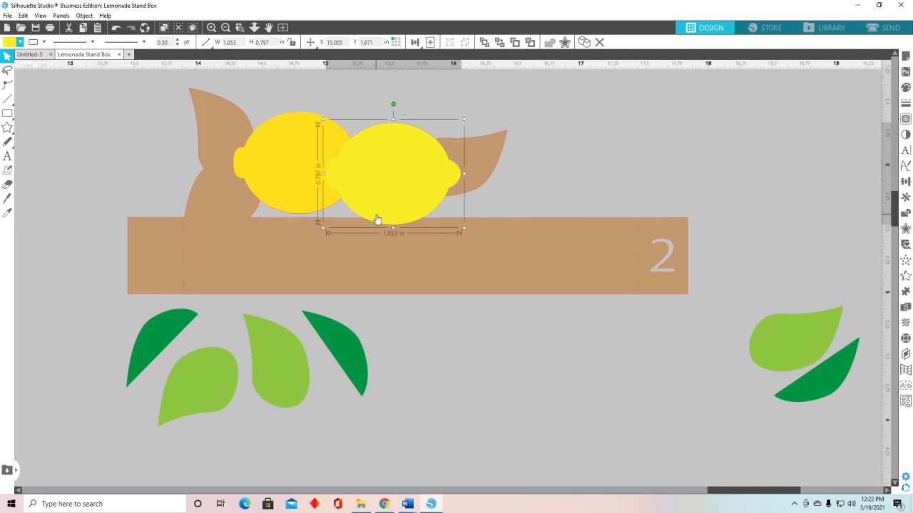
Step: Fit the matching light green leaf on the lower-left leaf shape of shelf piece 2 and overlay its dark green half leaf
drag(200, 365, 219, 187)
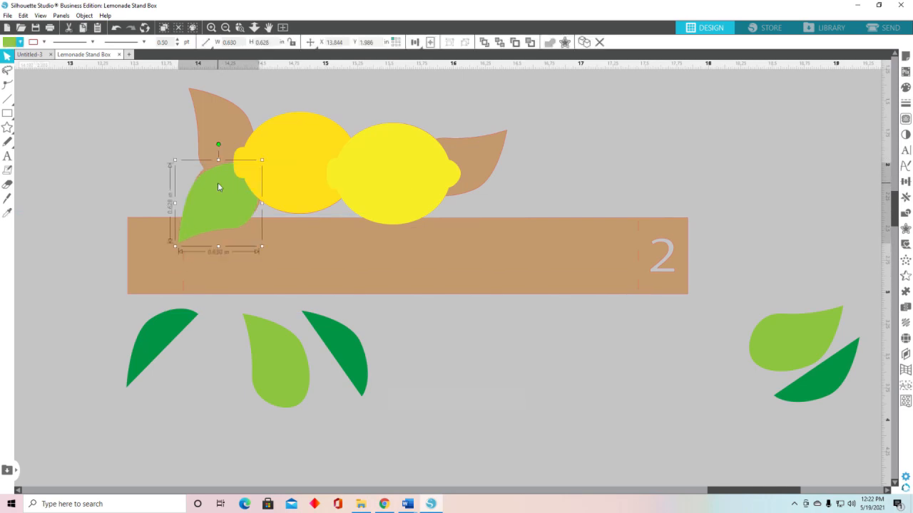
key(Up)
key(Up)
key(Right)
key(Right)
key(Up)
key(Up)
key(Right)
key(Right)
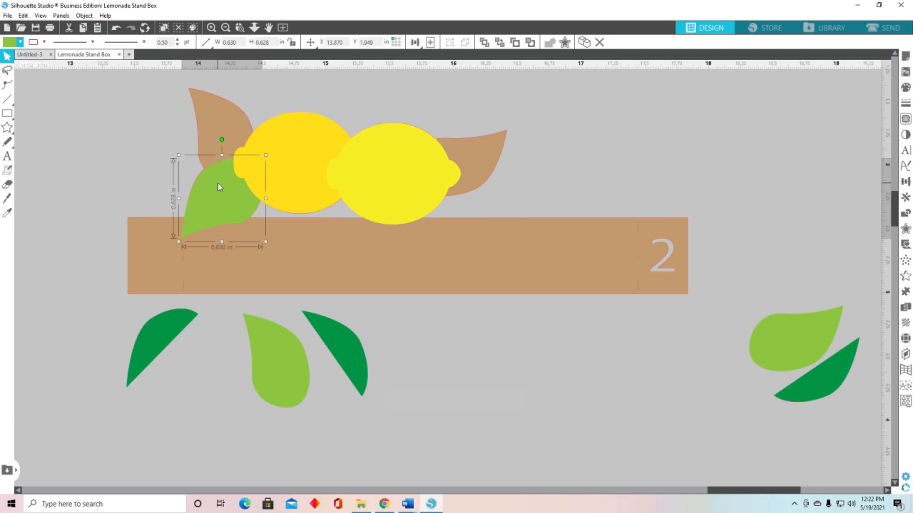
key(Left)
drag(152, 346, 208, 190)
Step: Cover the upper-left and right leaf shapes of shelf piece 2 with their matching light green leaves and dark green half leaves
drag(255, 340, 231, 143)
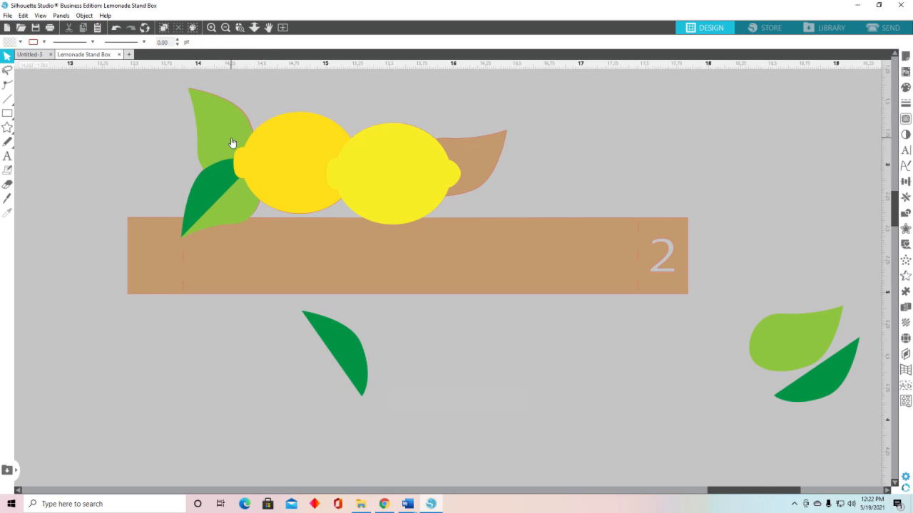
click(232, 142)
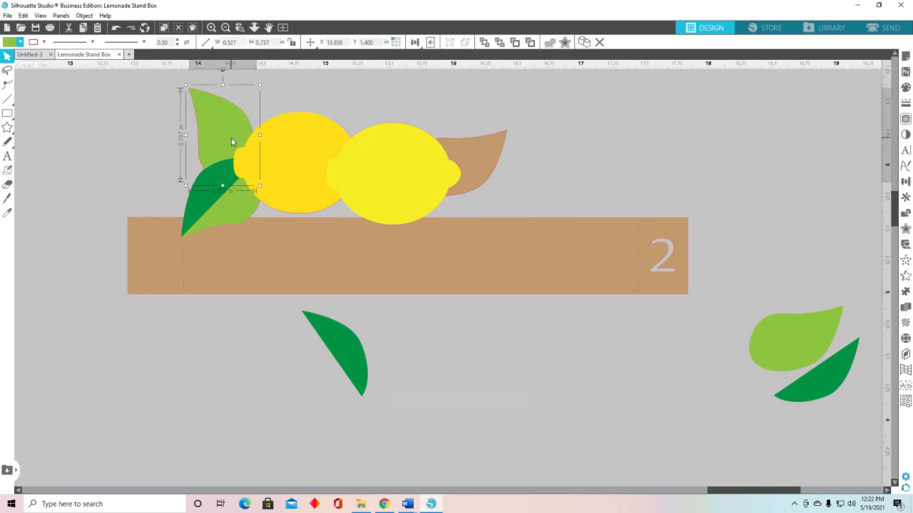
drag(365, 365, 253, 140)
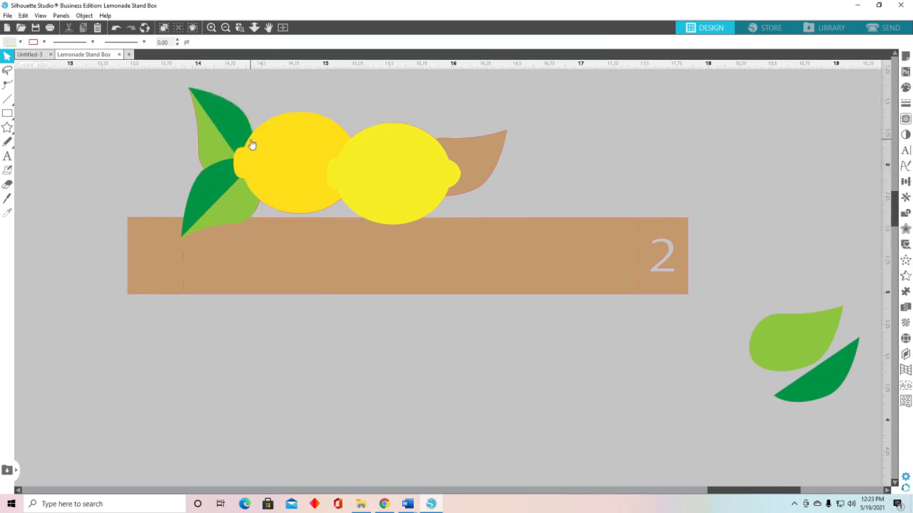
click(241, 135)
key(Right)
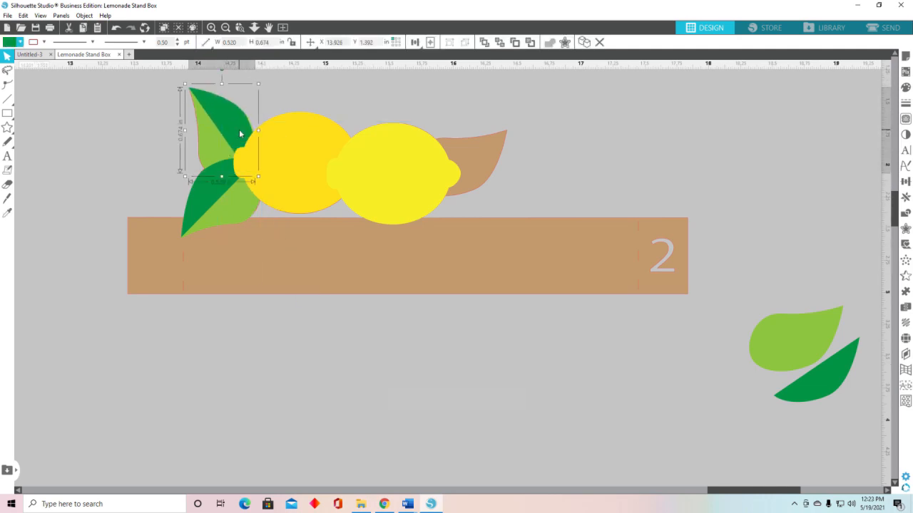
drag(785, 352, 452, 176)
drag(830, 385, 478, 172)
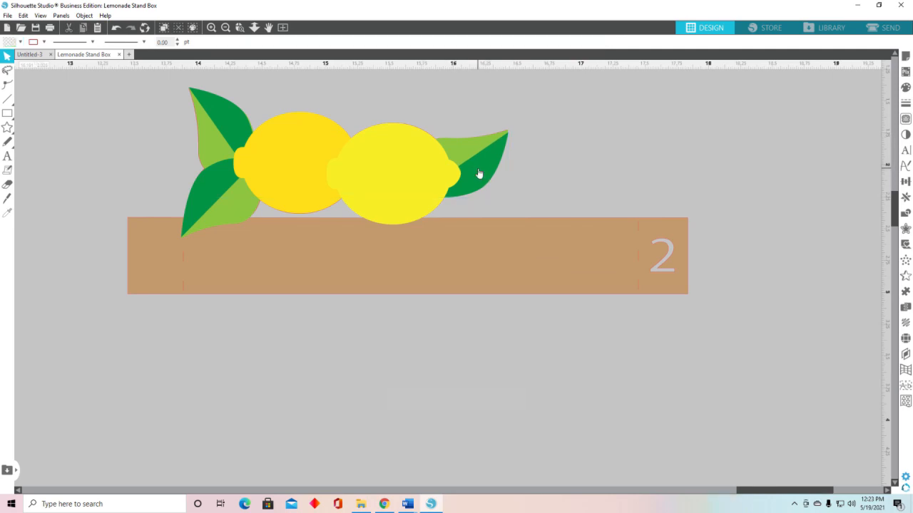
Step: Group shelf piece 2 with its lemons and leaves and place it on the mat below shelf piece 1
drag(96, 132, 720, 358)
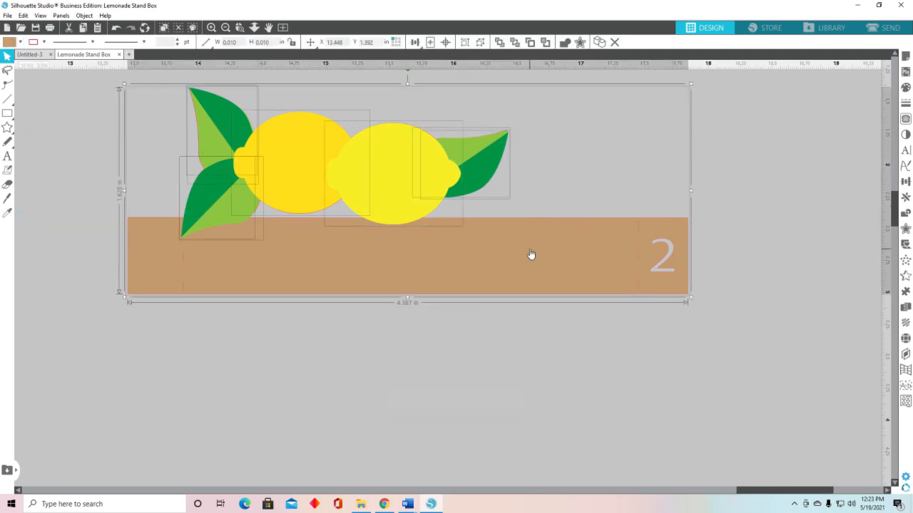
right_click(530, 254)
click(559, 377)
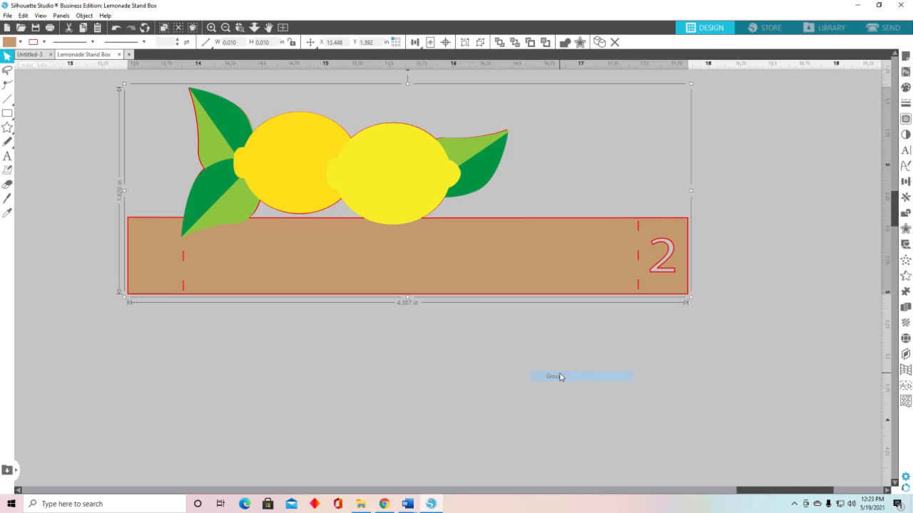
click(284, 27)
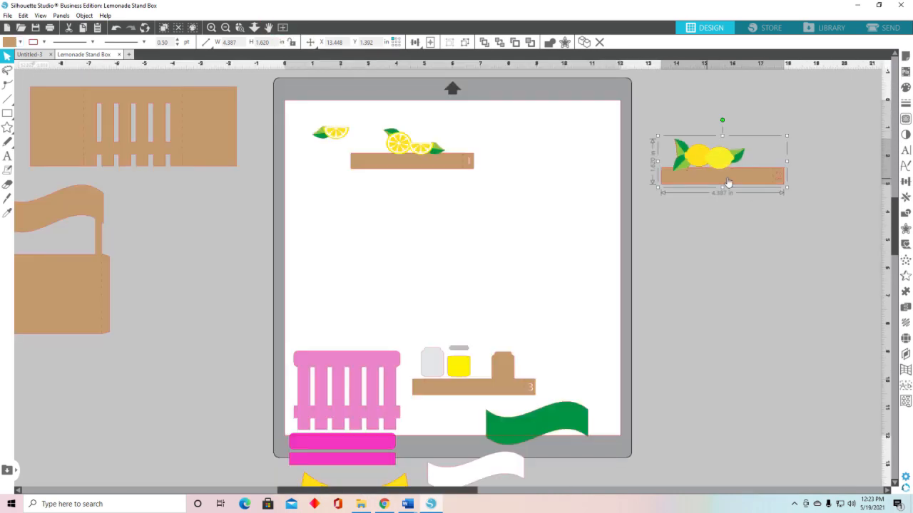
drag(728, 184, 375, 241)
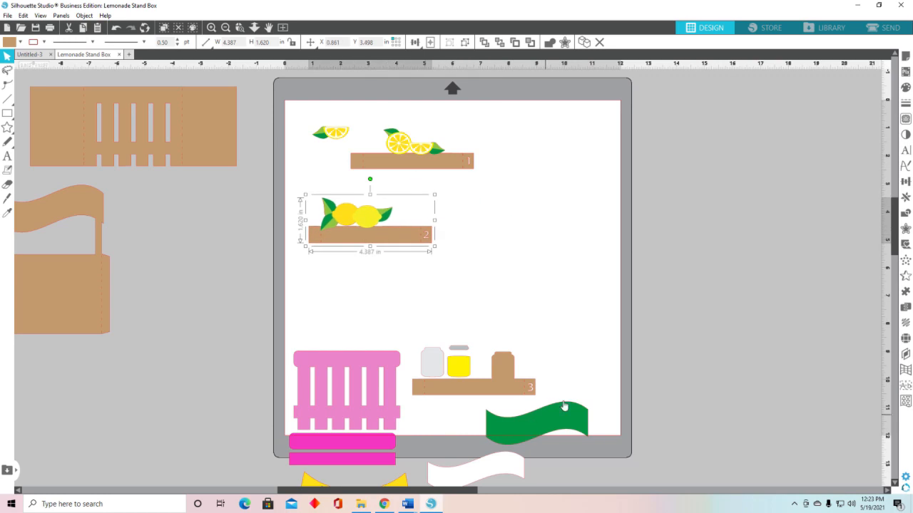
Step: Move tan shelf piece 3 and its loose jar parts off the mat to the empty area on its right side
drag(421, 320, 759, 163)
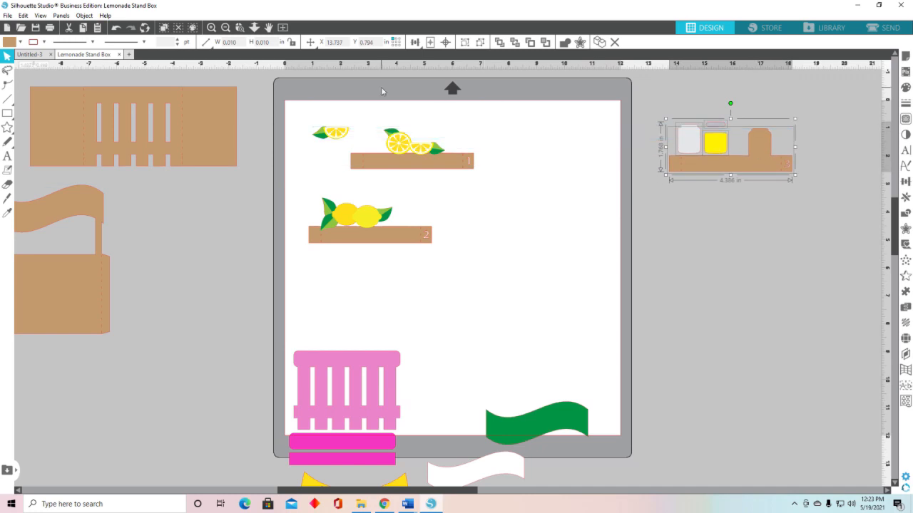
key(z)
drag(654, 109, 686, 141)
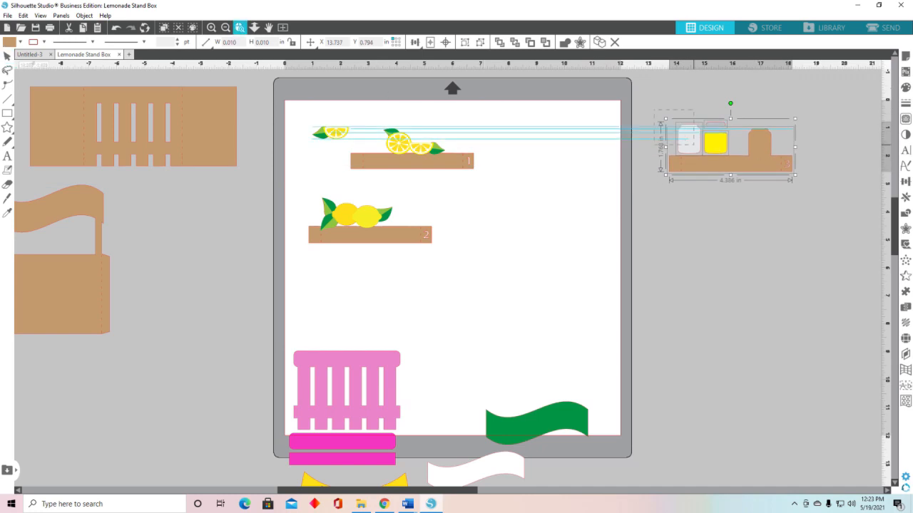
drag(804, 196, 808, 197)
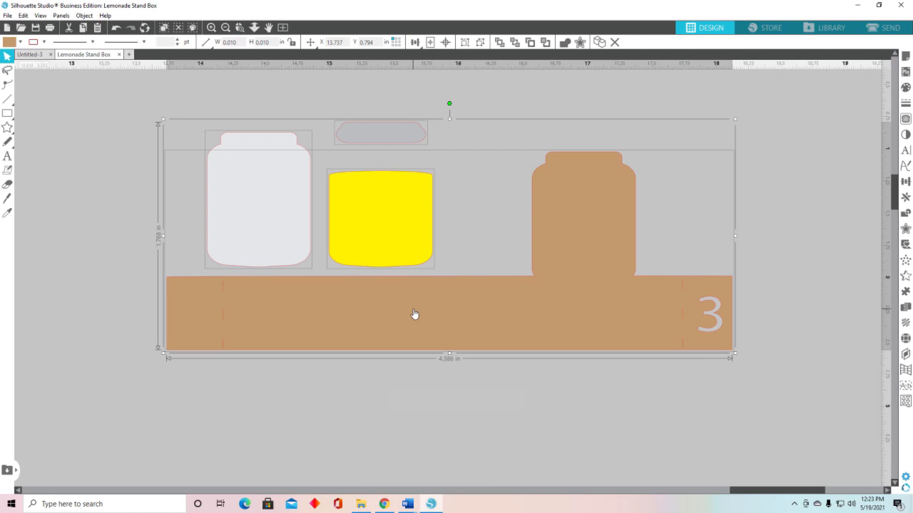
Step: Remove the red outlines from the light gray jar, yellow lemonade and gray lid pieces above shelf piece 3
click(465, 244)
drag(214, 112, 421, 219)
right_click(421, 219)
click(469, 172)
drag(183, 122, 413, 214)
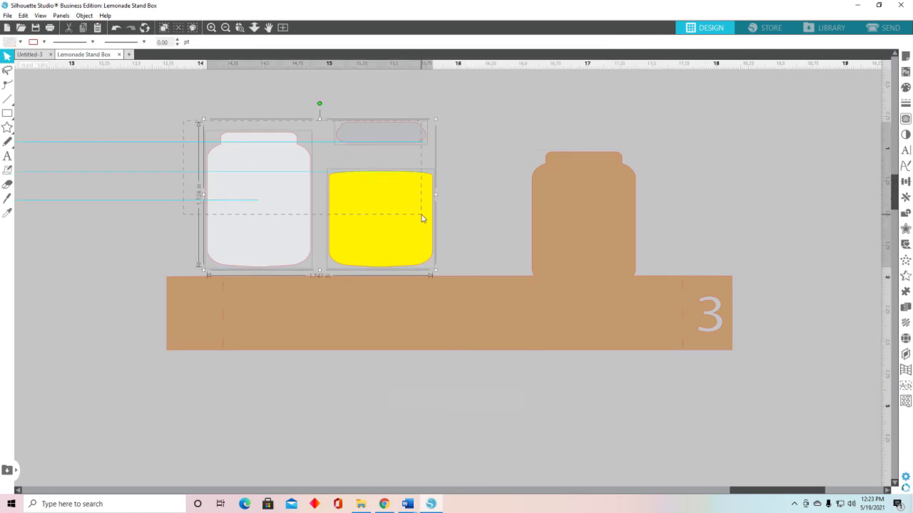
click(44, 43)
click(41, 64)
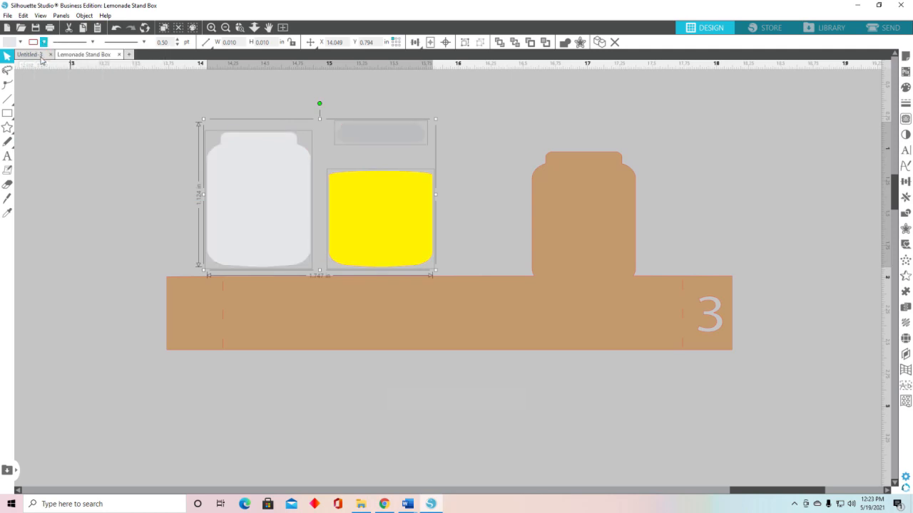
click(481, 150)
Step: Stack the light gray jar, yellow lemonade and gray lid pieces on the tan jar shape of shelf piece 3
drag(259, 232, 569, 257)
click(570, 257)
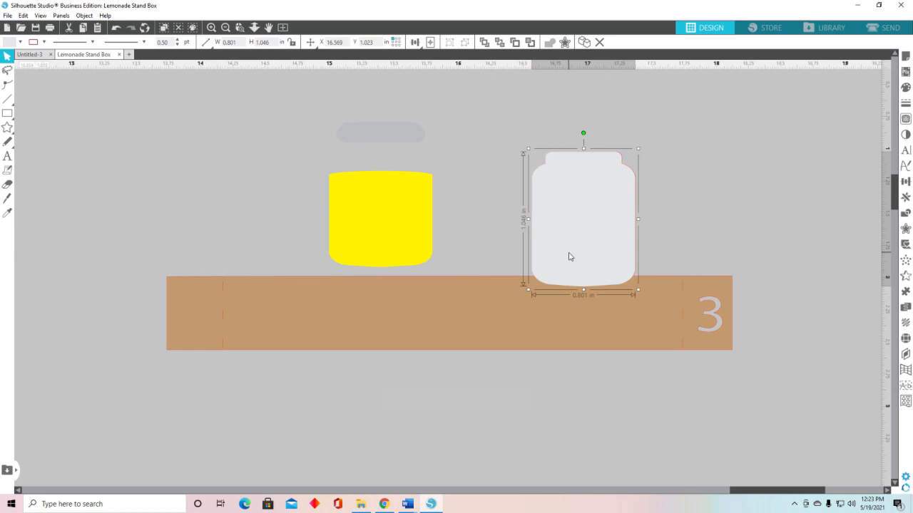
drag(378, 244, 591, 250)
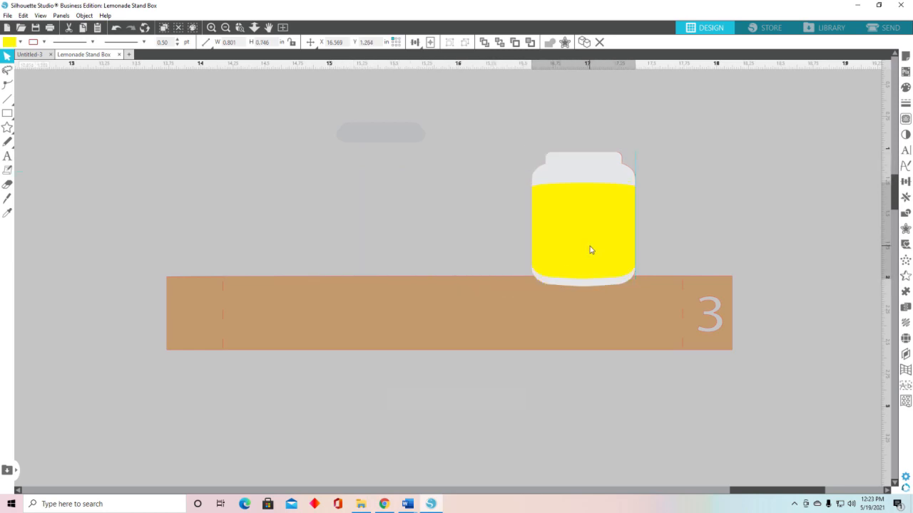
key(Escape)
drag(375, 145, 577, 168)
key(Escape)
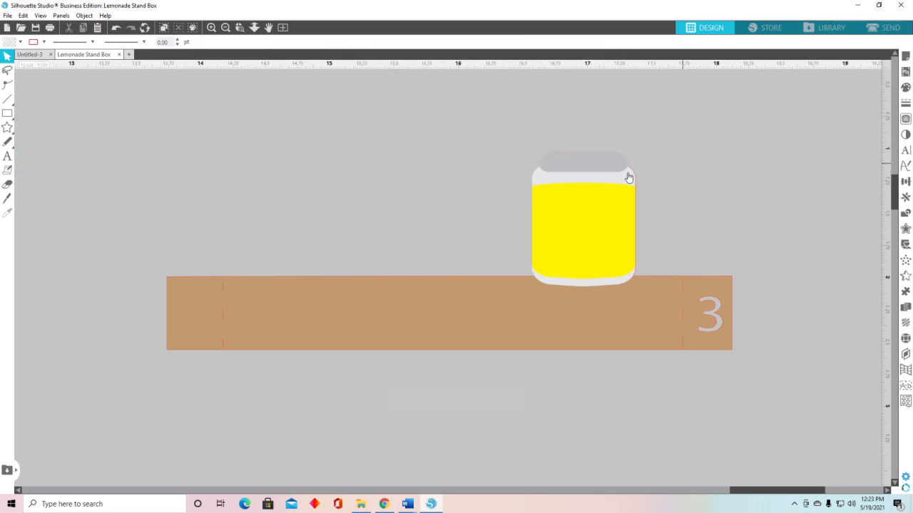
click(564, 168)
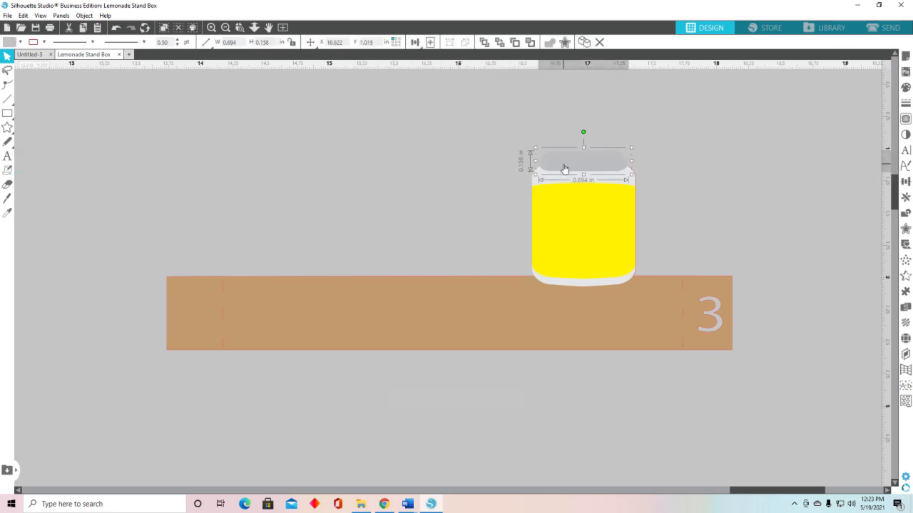
Step: Group shelf piece 3 with its layered jar and place it on the mat to the right of shelf piece 2
drag(220, 153, 727, 364)
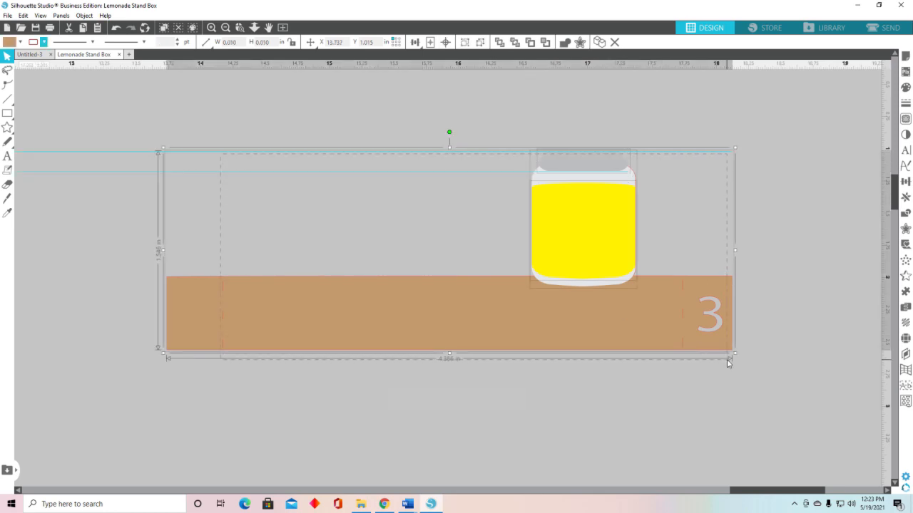
right_click(363, 280)
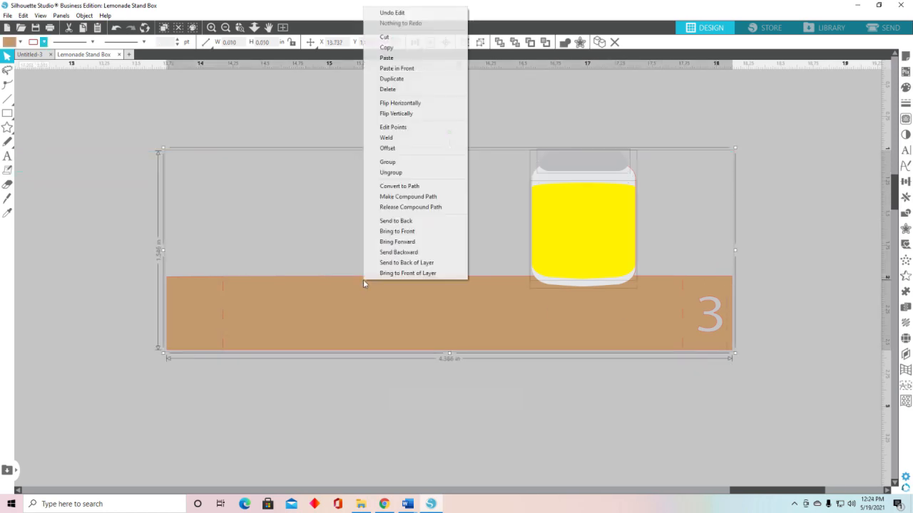
click(394, 163)
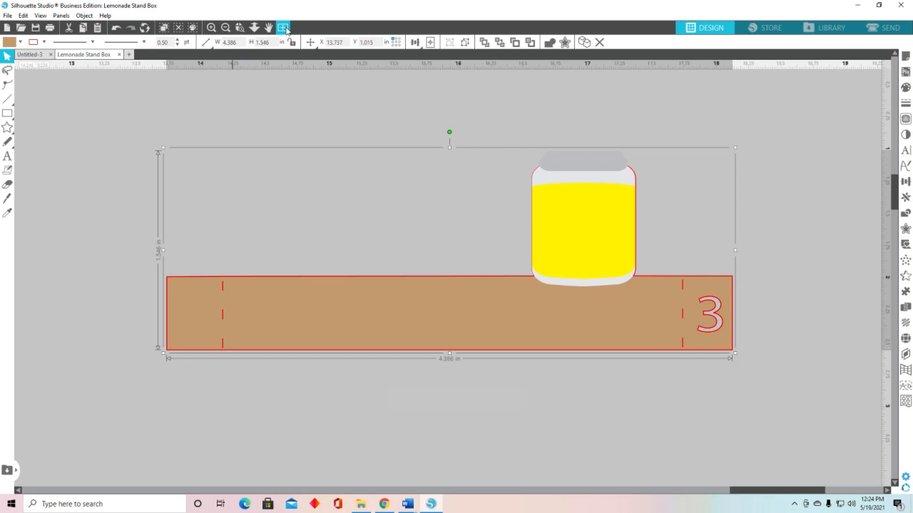
click(282, 27)
drag(775, 163, 557, 213)
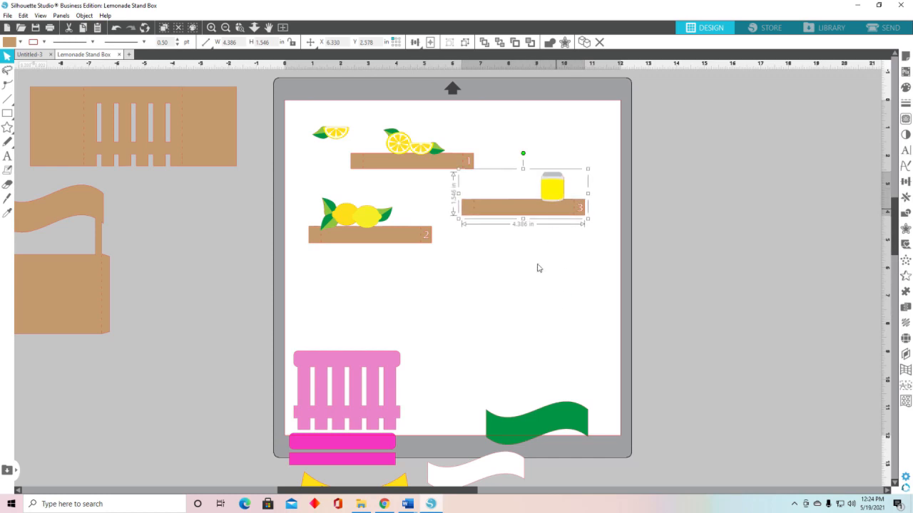
Step: Move the pink fence, the two bright pink strips and the yellow bunting off the mat, beside the tan box pieces
scroll(523, 312, down, 1)
scroll(524, 313, down, 2)
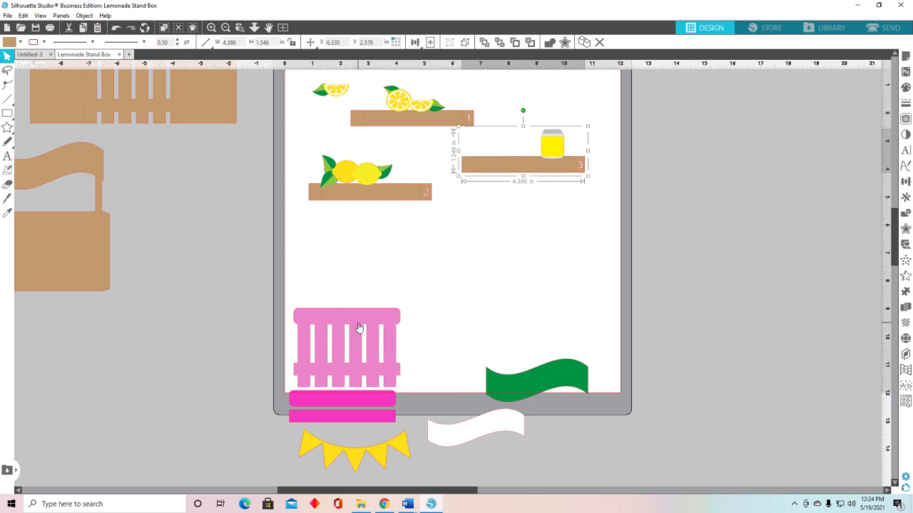
click(341, 409)
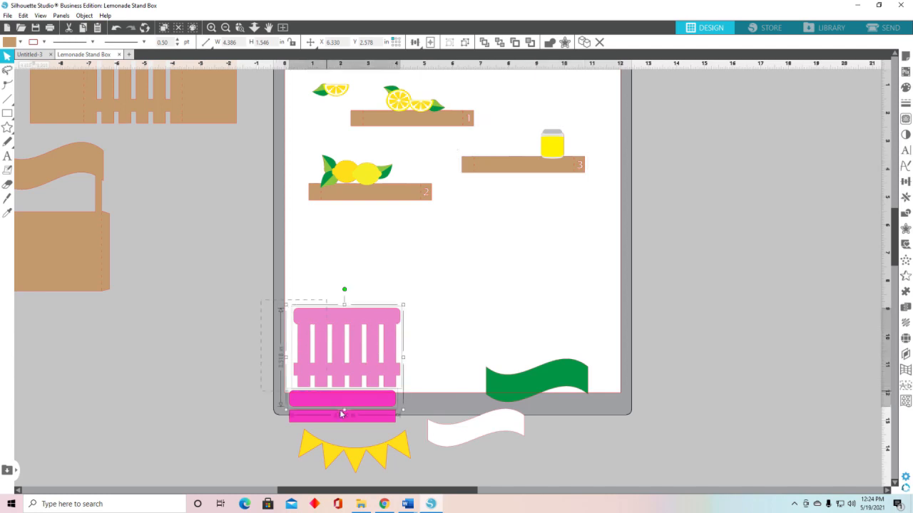
shift+click(358, 456)
drag(358, 456, 201, 289)
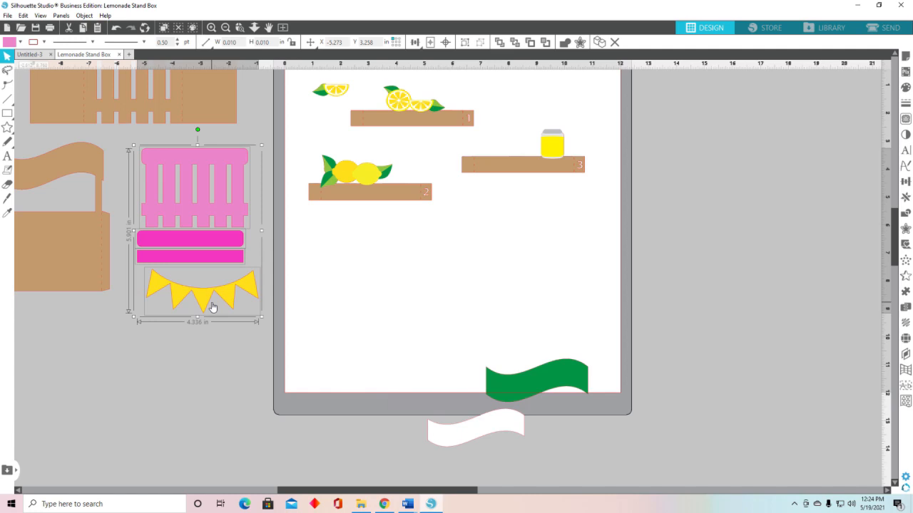
Step: Move the green wavy banner below shelf piece 3 and the white banner onto the mat below shelf piece 2
drag(549, 369, 550, 234)
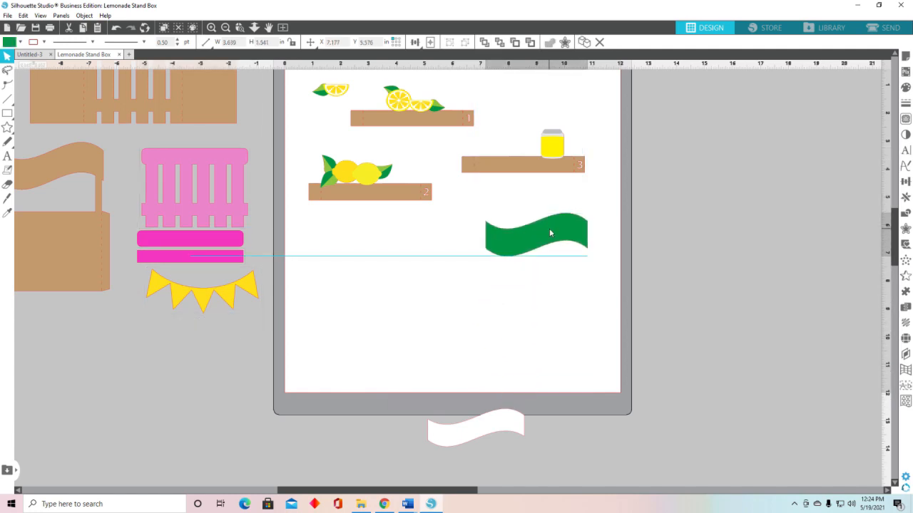
drag(472, 430, 420, 271)
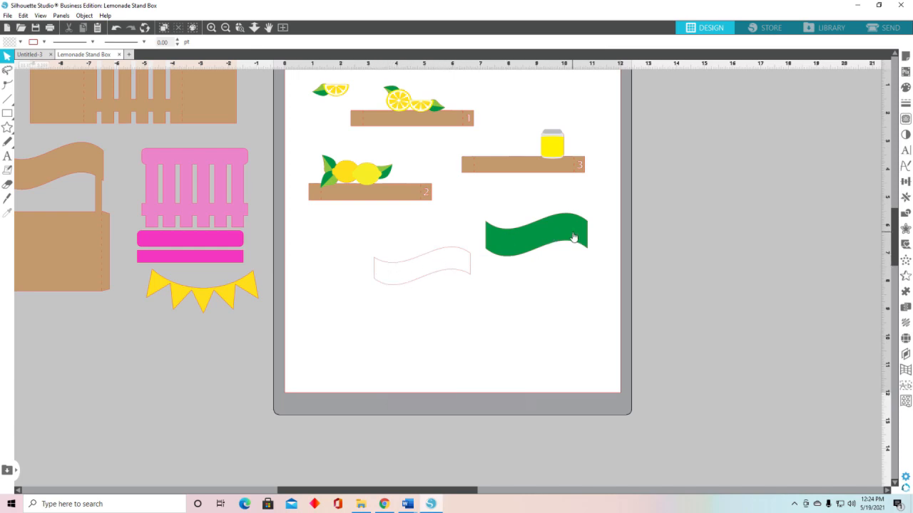
scroll(560, 309, up, 2)
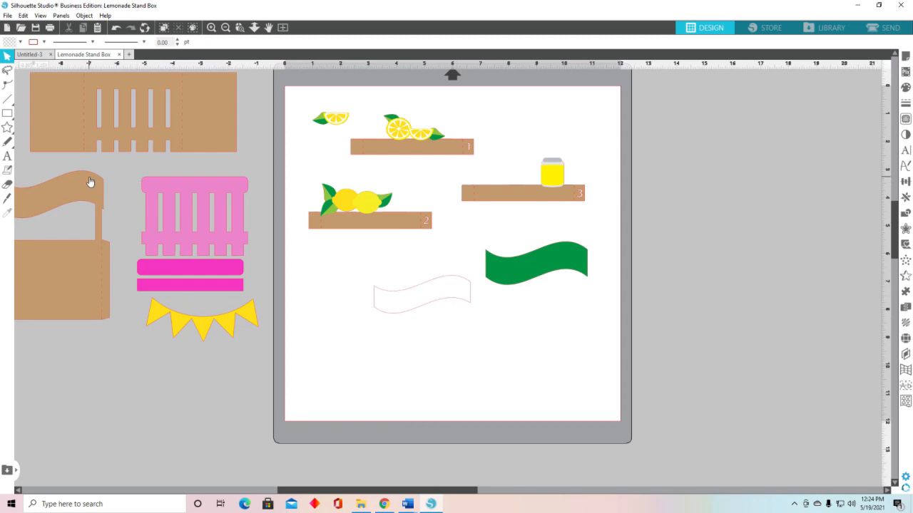
Step: Merge the Lemonade Banner image from the PNG folder into the design and place it beside the white banner piece
key(ctrl+m)
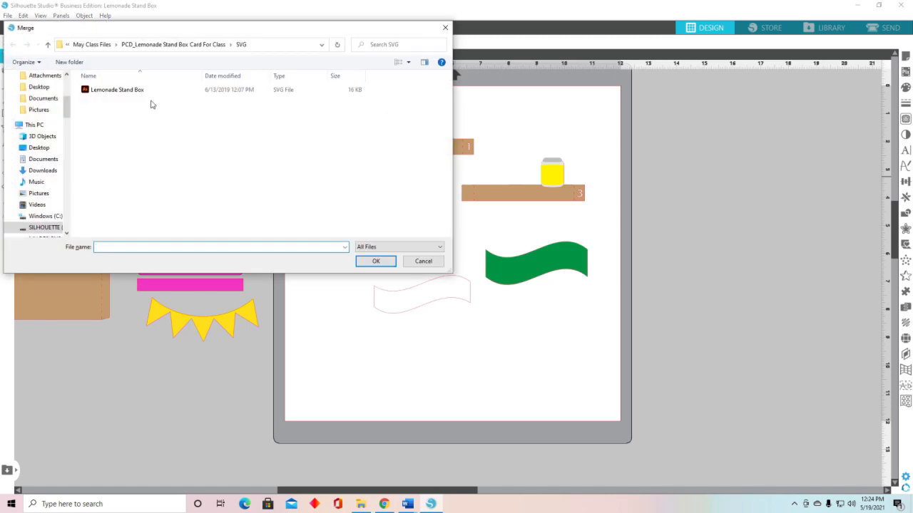
click(174, 45)
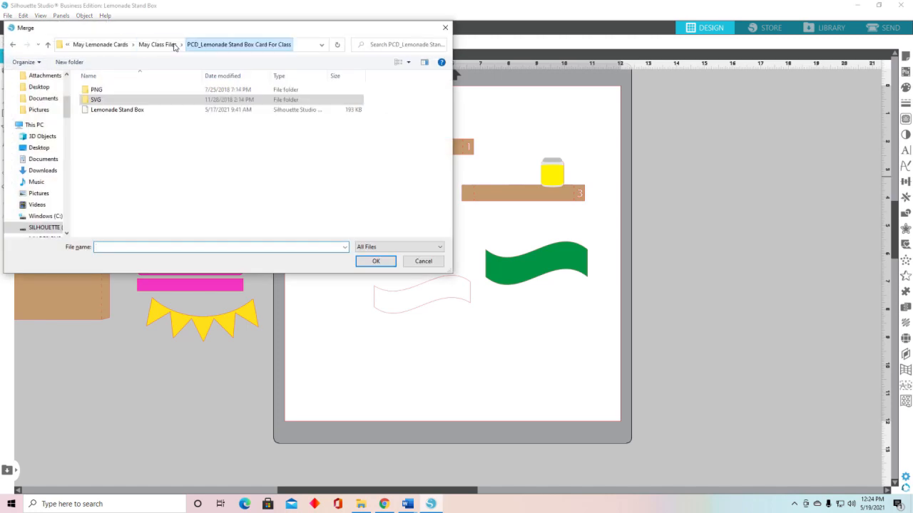
click(101, 93)
double_click(101, 91)
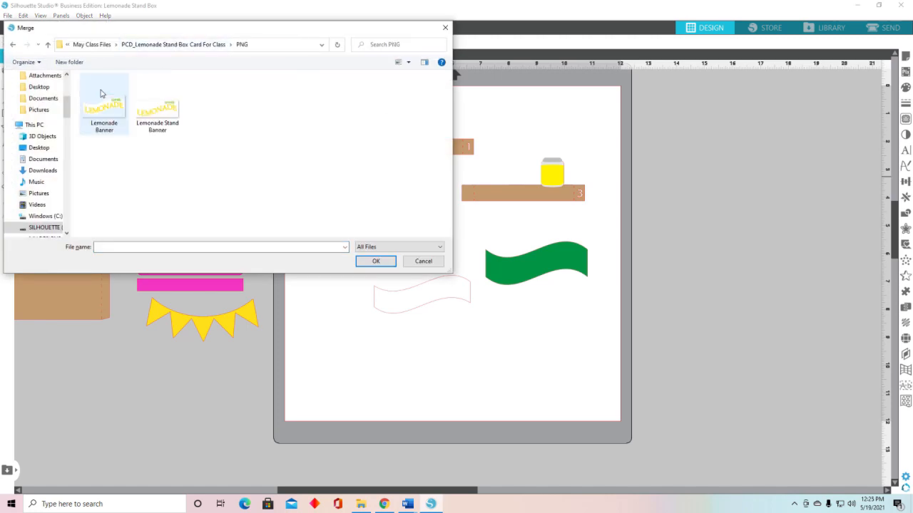
click(101, 113)
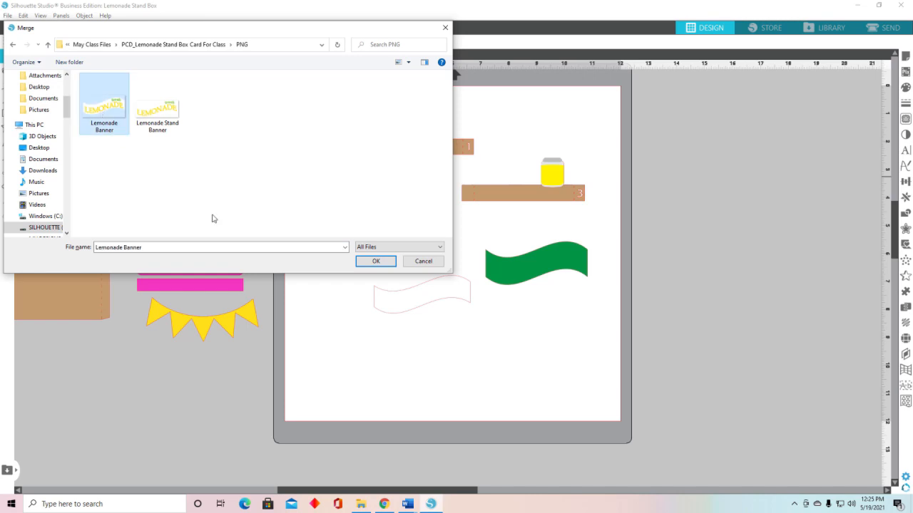
click(376, 260)
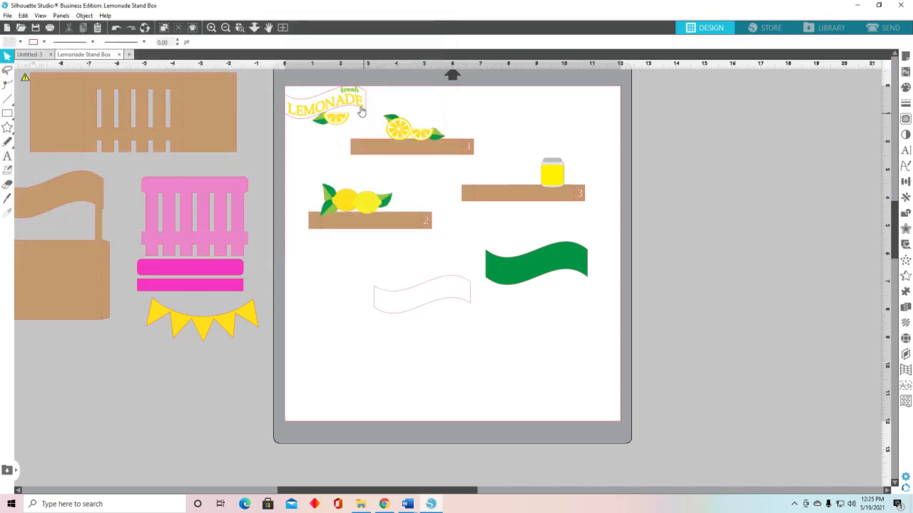
drag(358, 102, 401, 268)
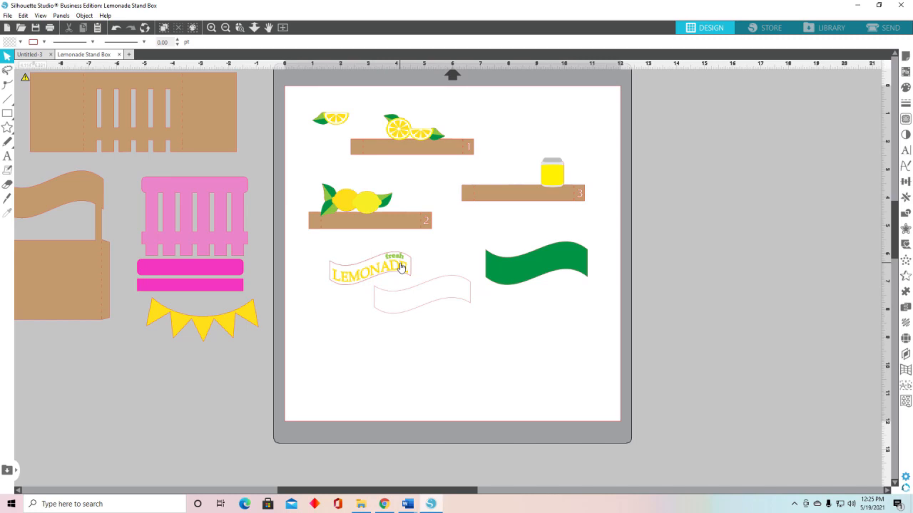
drag(401, 268, 401, 268)
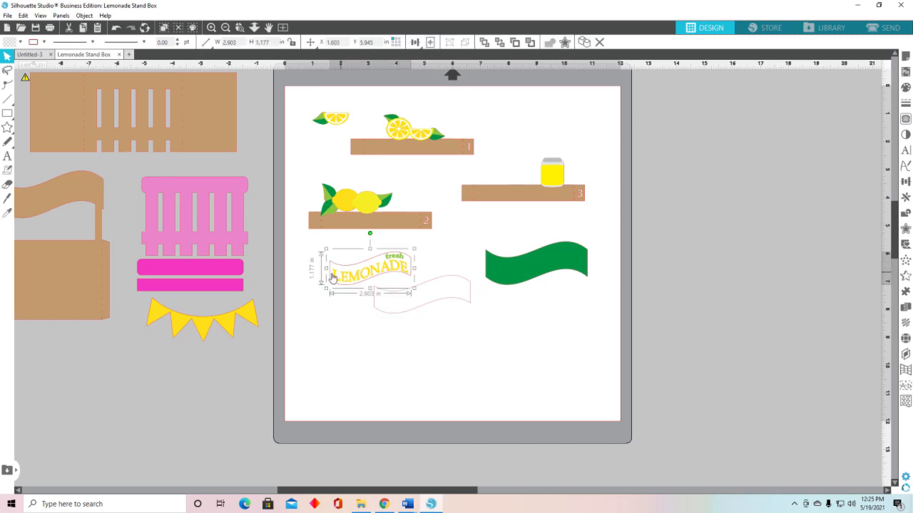
Step: Delete the blank white banner and set the Lemonade Banner image's width to 3.449 in with its proportions locked
click(449, 302)
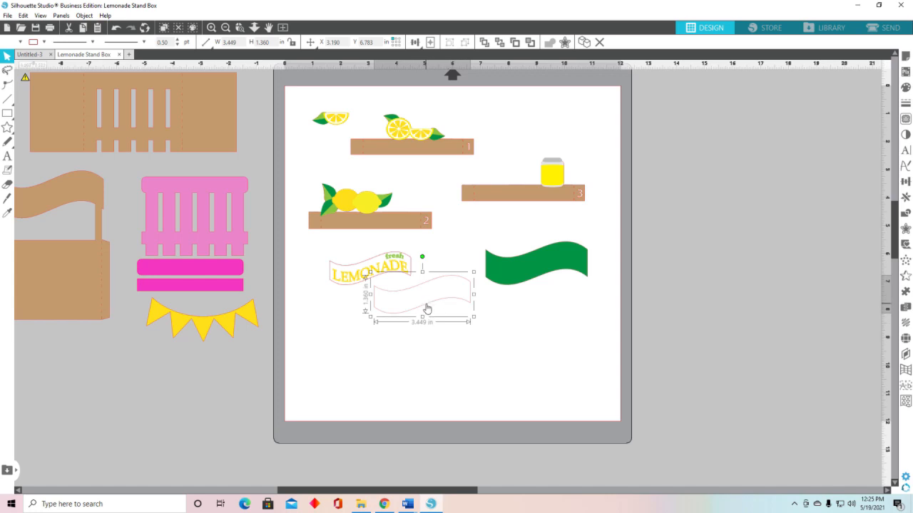
key(Delete)
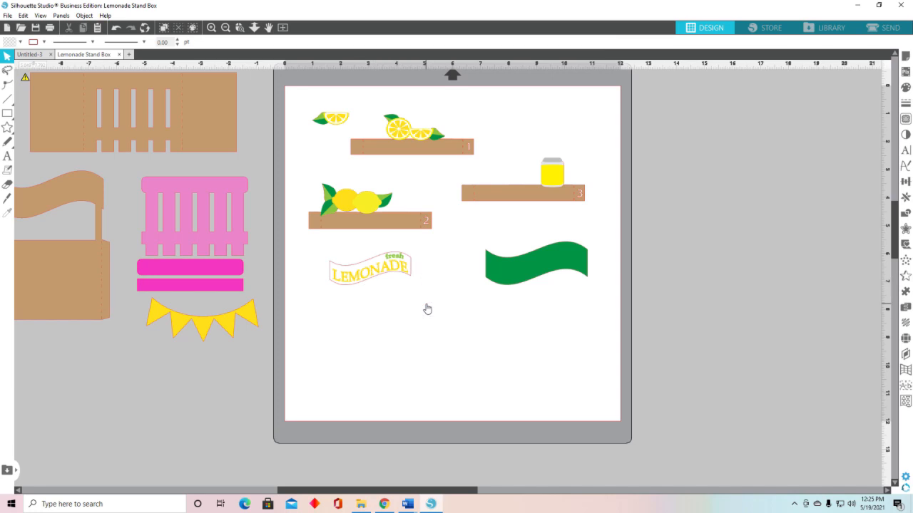
click(378, 272)
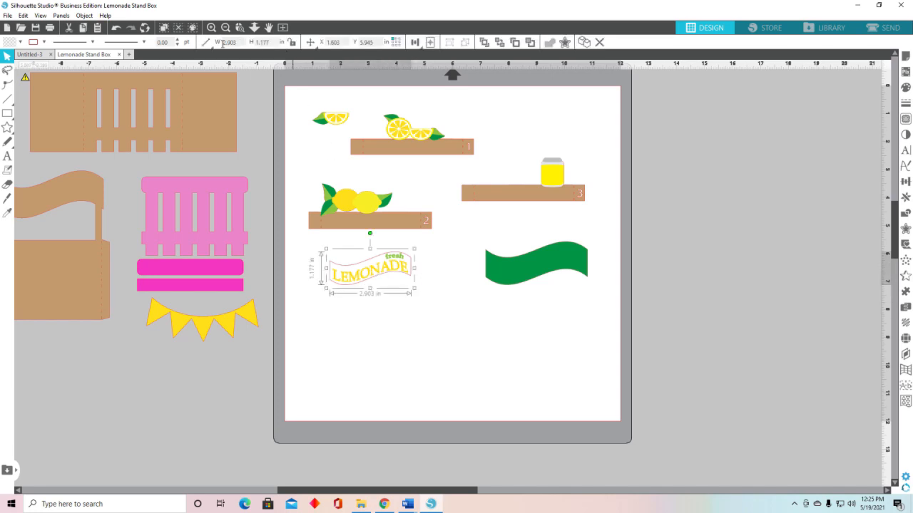
click(293, 45)
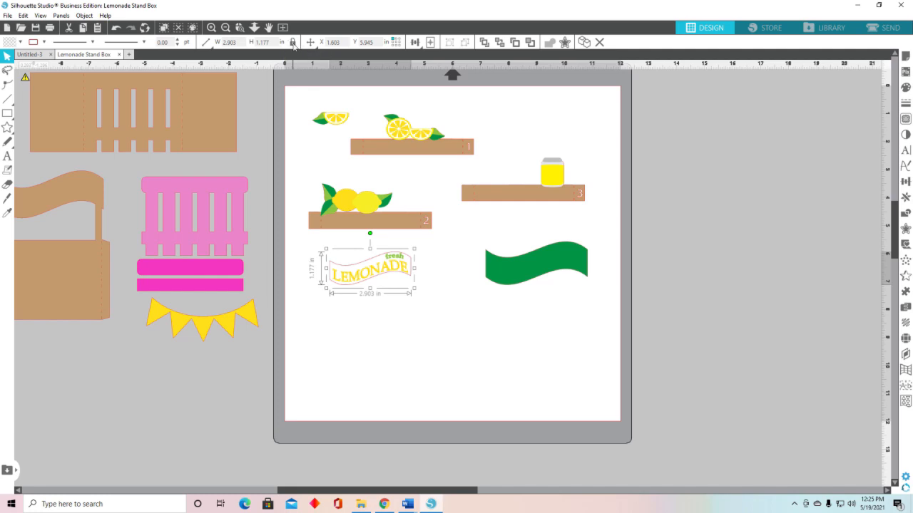
drag(241, 42, 223, 42)
click(209, 44)
text(3.449)
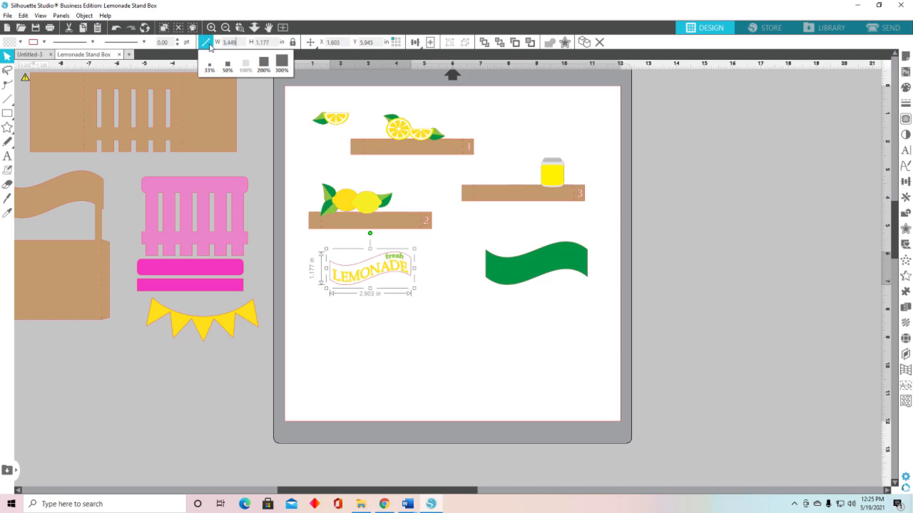
key(Return)
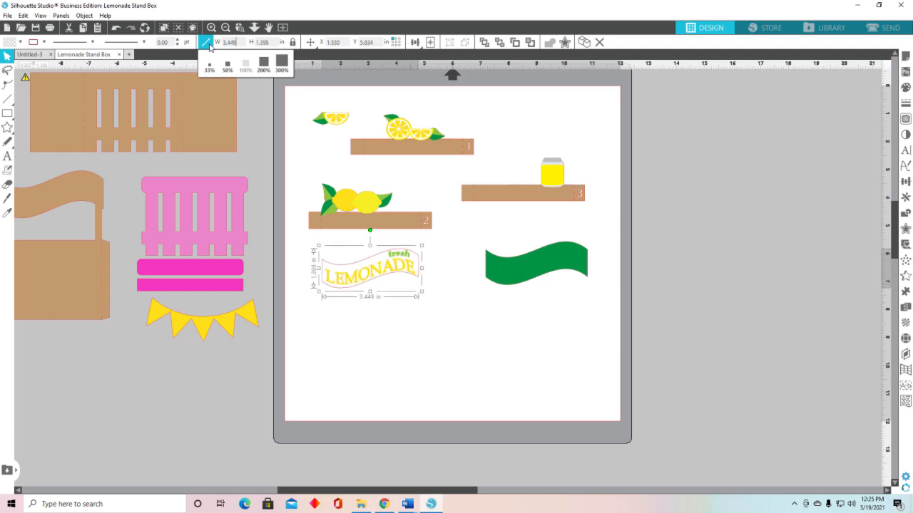
Step: Move the Lemonade Banner image slightly down and remove its red outline by setting the line color to none
click(362, 273)
mouse_move(362, 275)
mouse_down()
mouse_move(422, 286)
mouse_move(496, 283)
mouse_move(534, 267)
mouse_move(428, 288)
mouse_move(353, 287)
mouse_up()
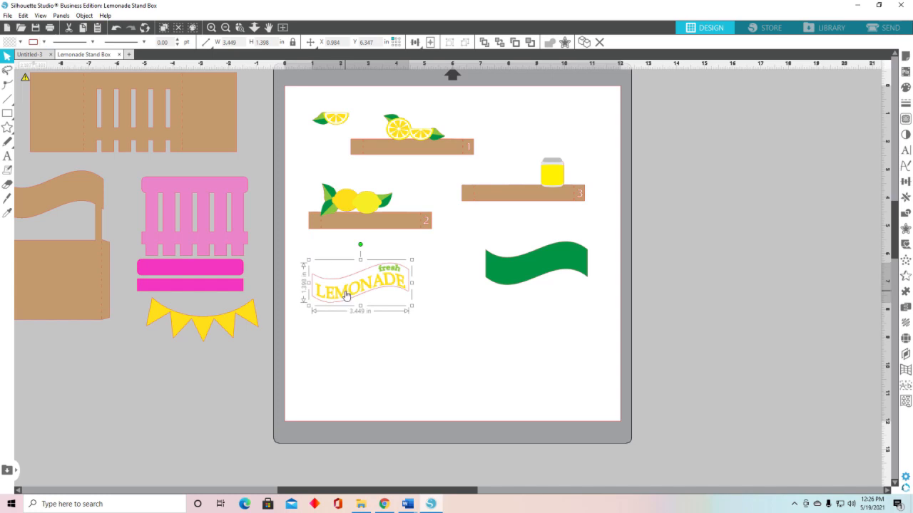
click(44, 42)
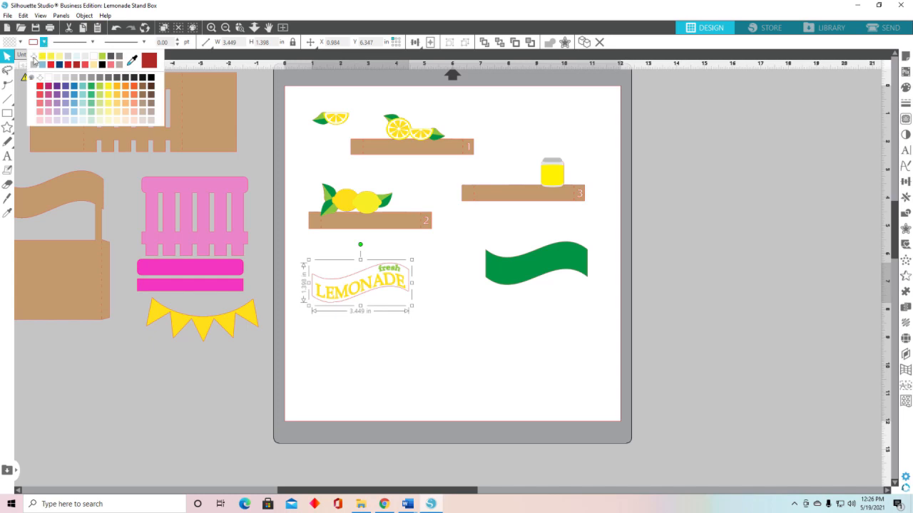
click(34, 57)
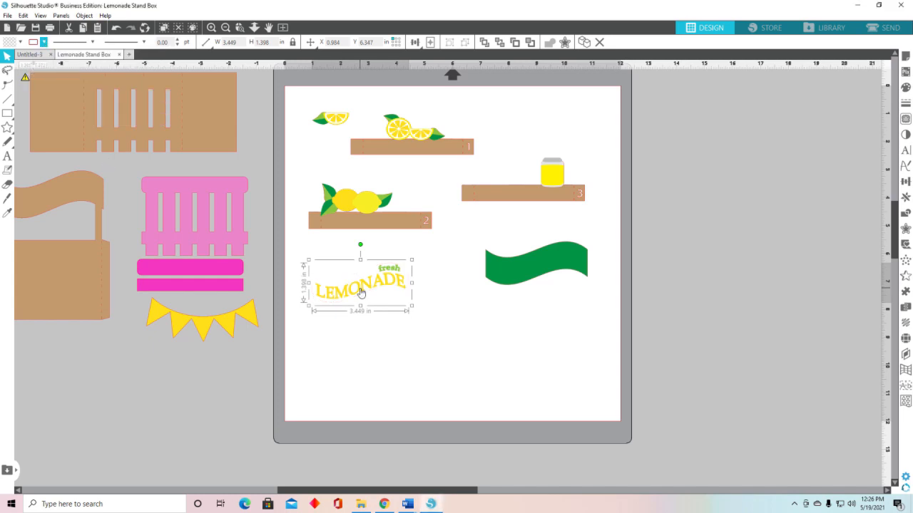
Step: Place the Lemonade Banner image centered over the green wavy banner and group the two pieces
drag(358, 288, 591, 296)
click(561, 316)
click(500, 267)
right_click(567, 270)
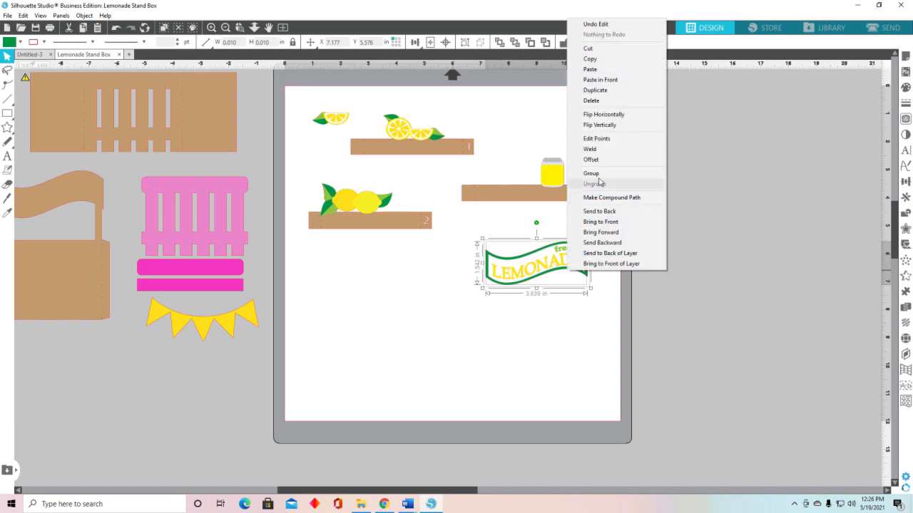
click(591, 173)
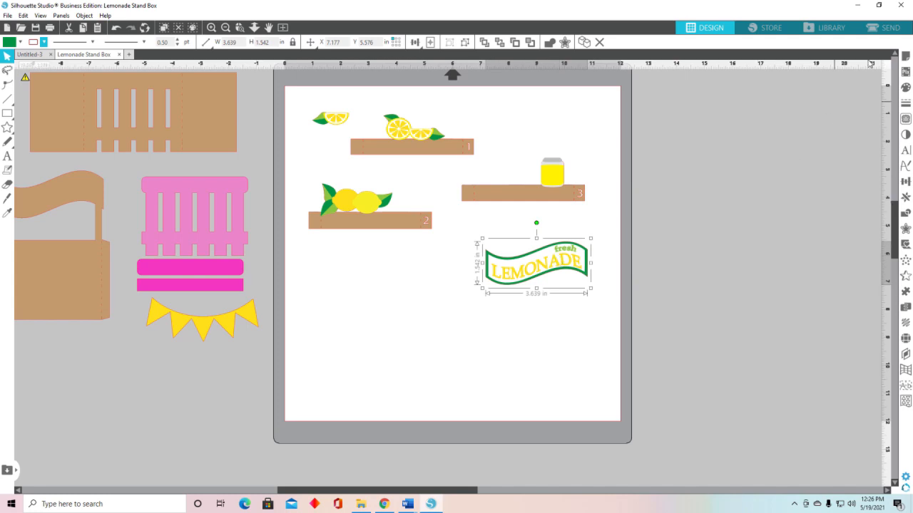
Step: Set the page's media size to Letter and turn on the registration marks
click(905, 60)
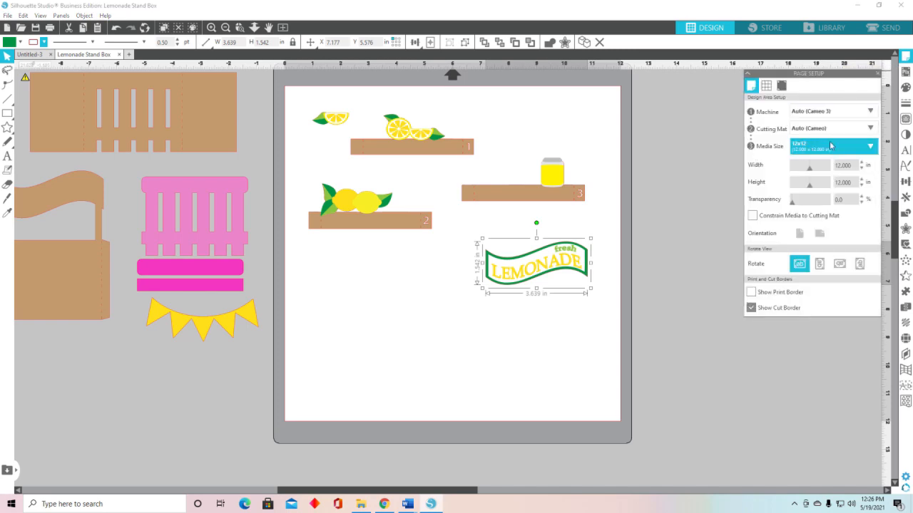
click(875, 150)
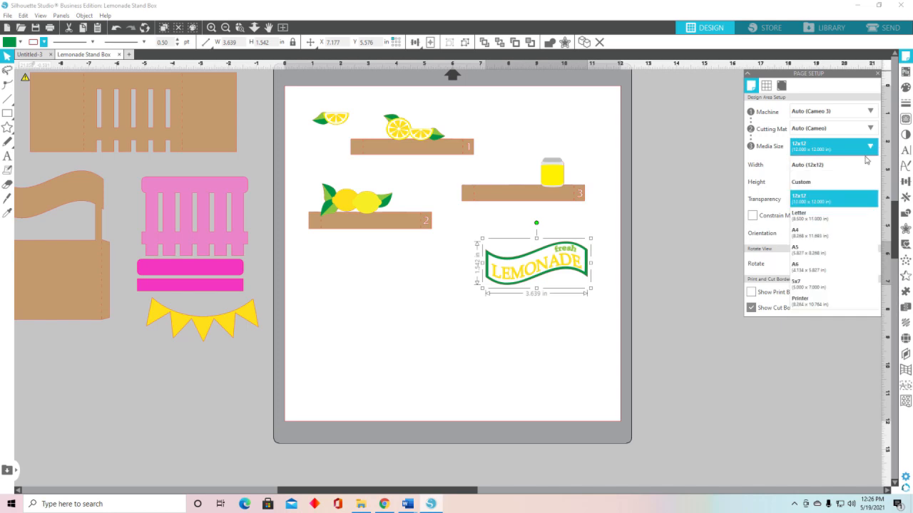
click(825, 223)
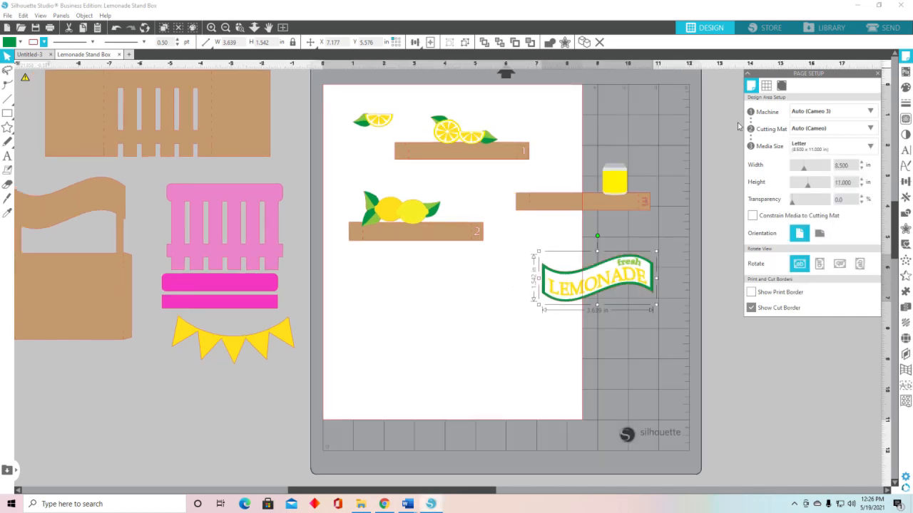
click(782, 85)
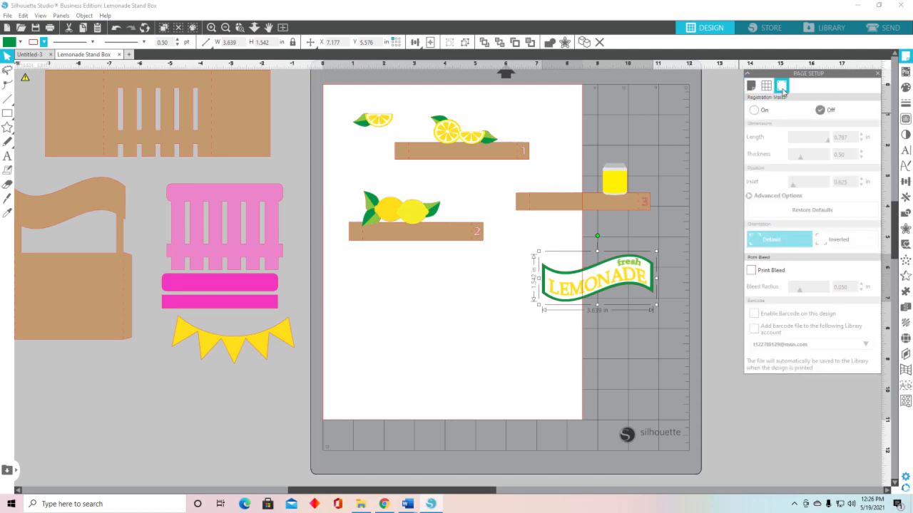
click(753, 111)
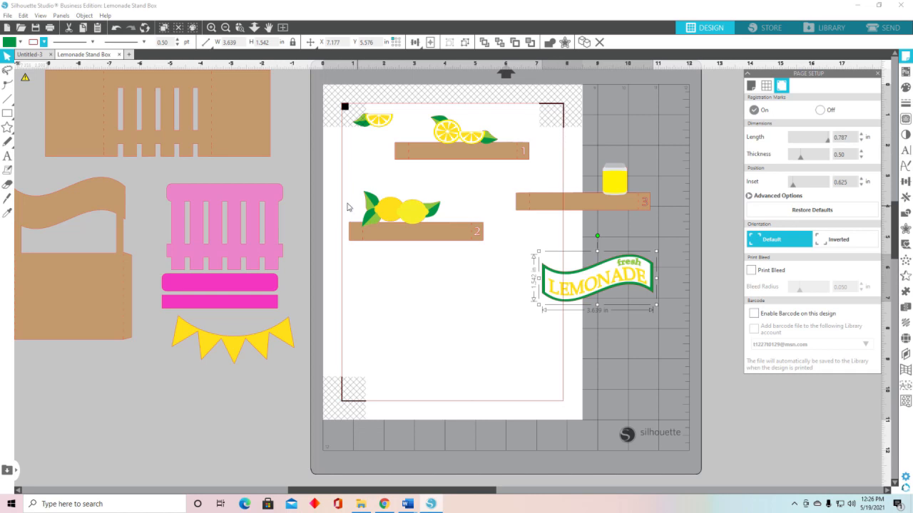
Step: Rearrange the lemon slice, shelf pieces 1, 2 and 3, and the lemonade banner to fit inside the registration-mark cut border
drag(450, 145, 478, 163)
drag(373, 127, 404, 134)
drag(433, 231, 430, 218)
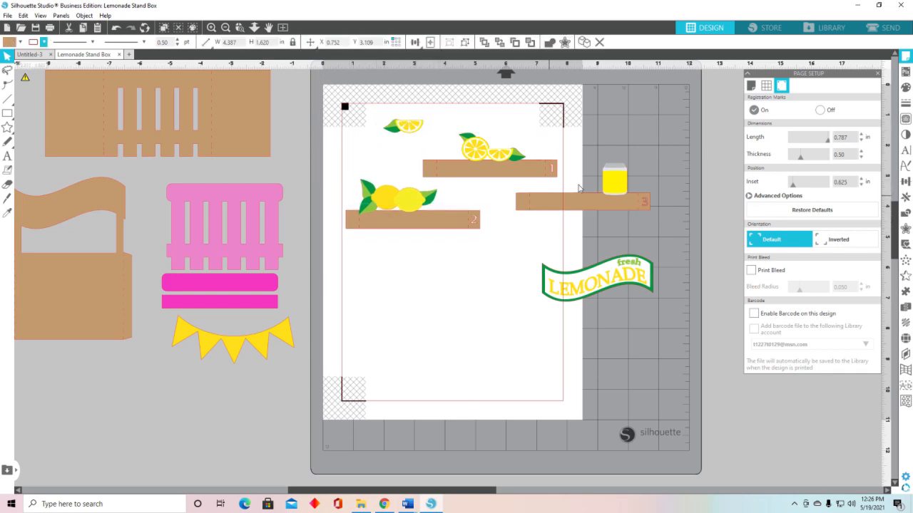
drag(614, 181, 505, 232)
drag(615, 266, 430, 284)
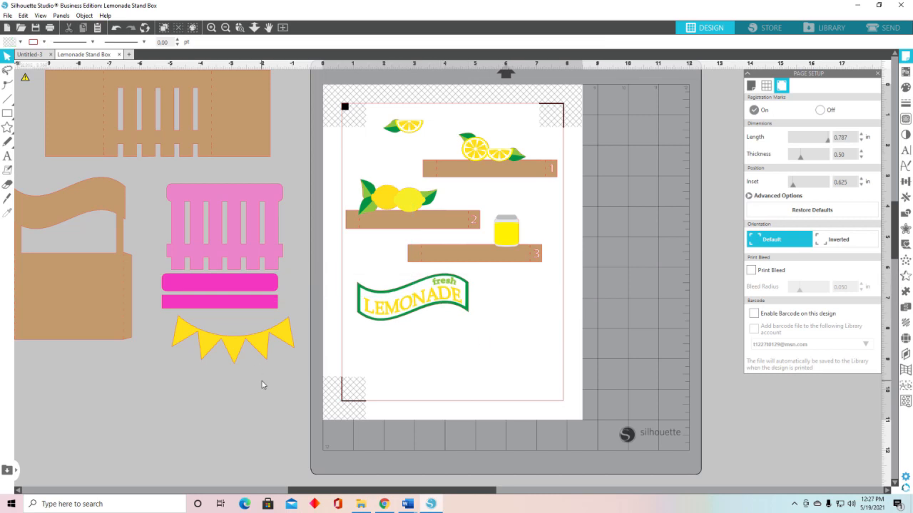
Step: Preview the page with its registration marks and review the printer options, leaving without printing
click(49, 28)
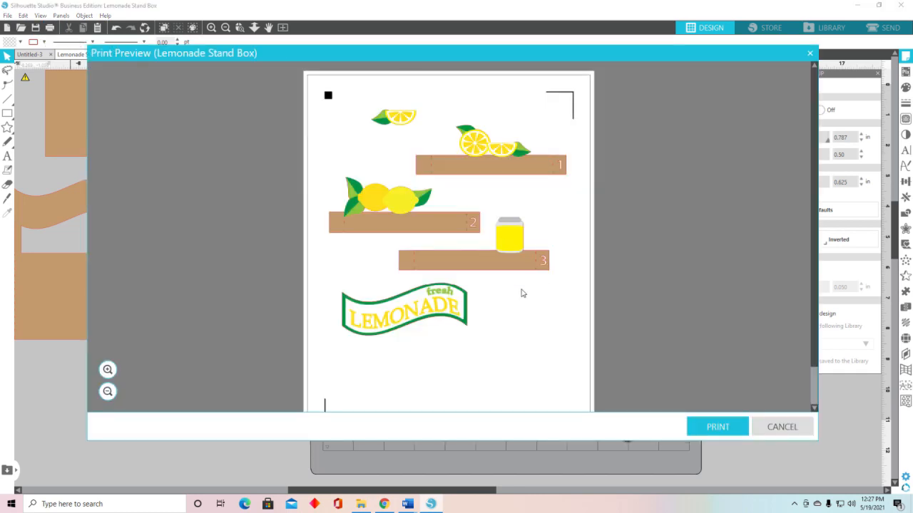
click(710, 428)
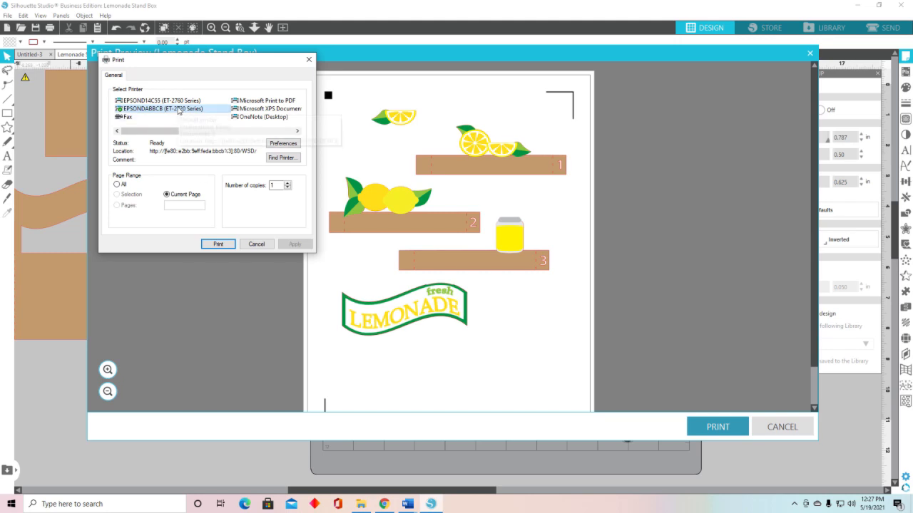
click(256, 244)
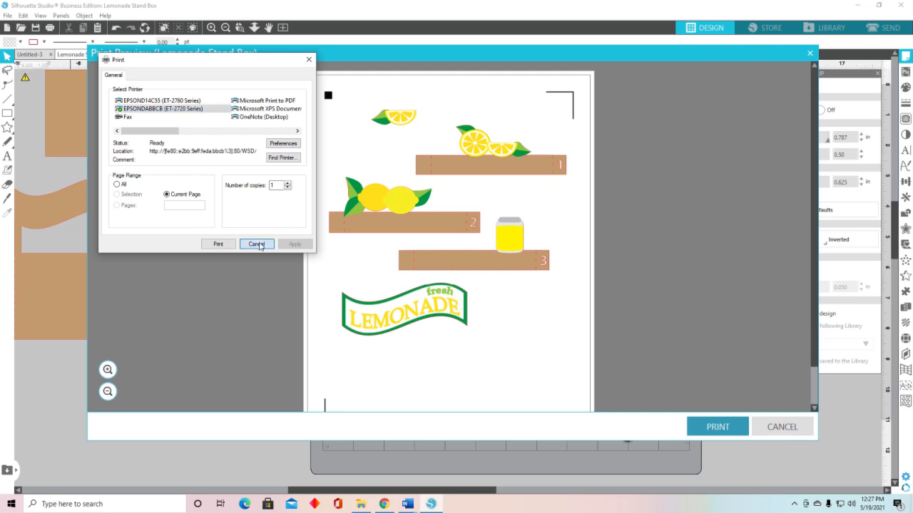
click(778, 430)
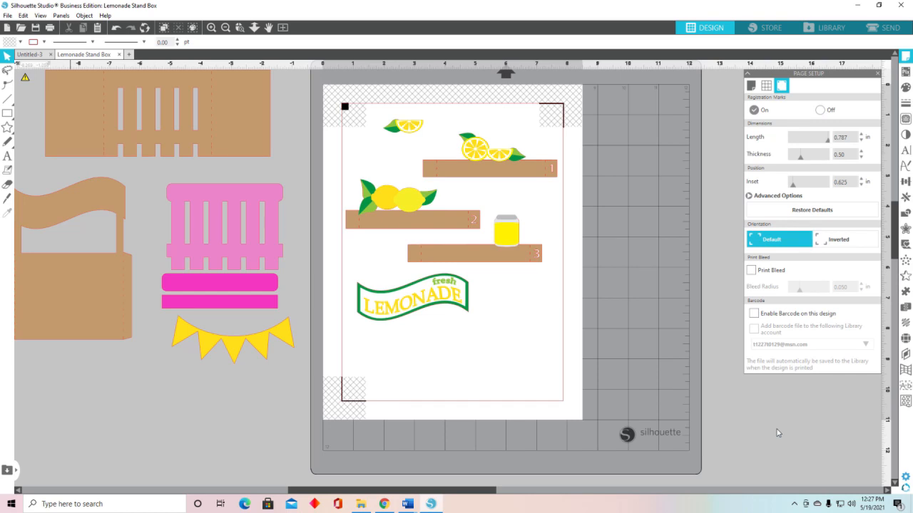
Step: Go to the cut setup for sending the page and organize the cut settings by line color
click(283, 28)
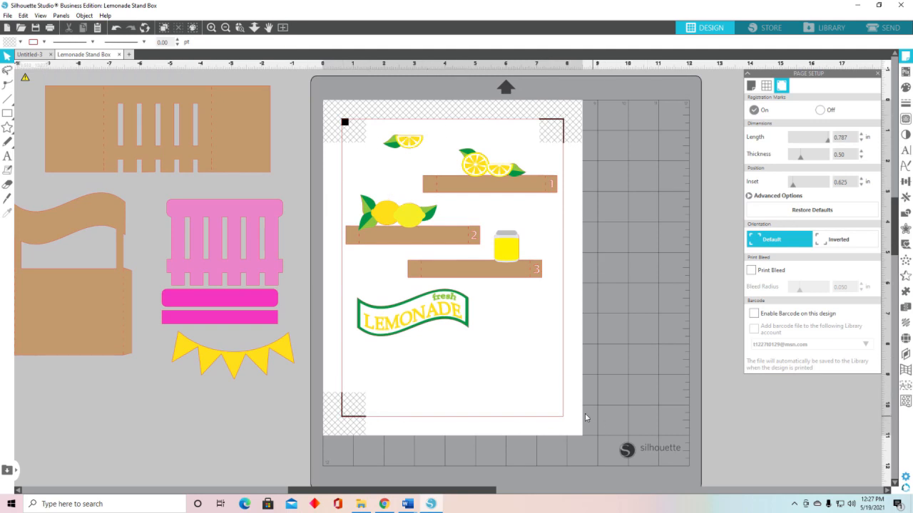
click(904, 30)
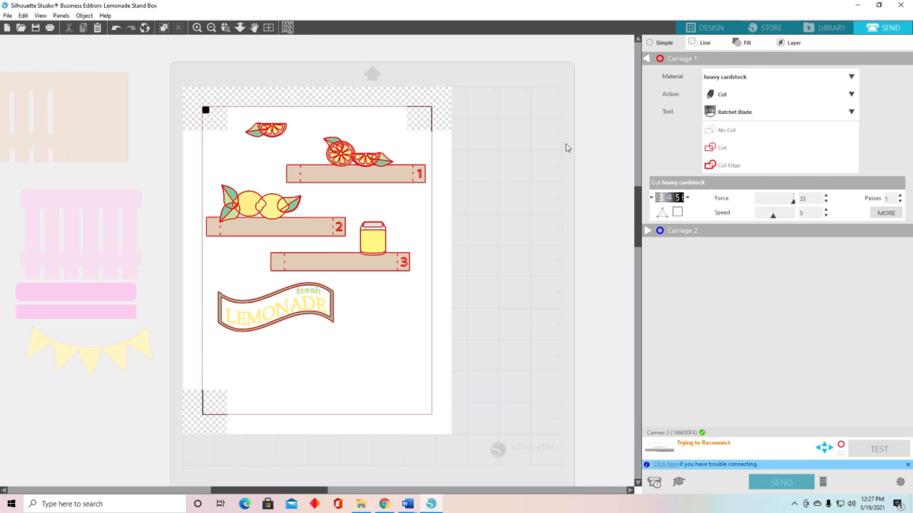
click(705, 43)
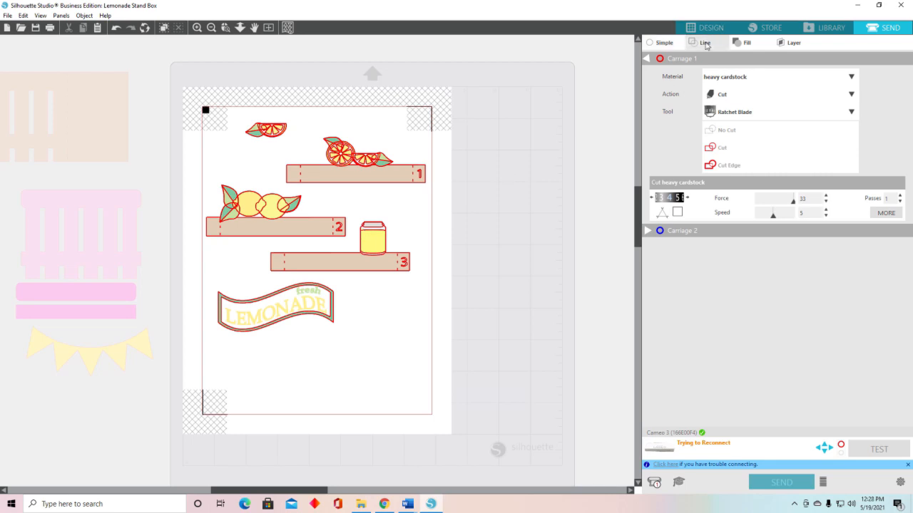